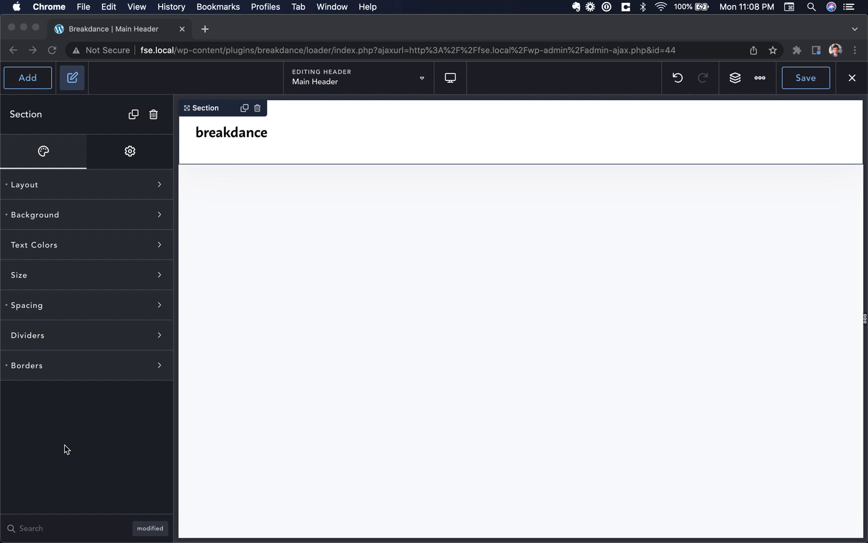
Step: Add a Menu Builder element to the header section beside the breakdance logo
{"action": "left_click", "coordinate": [31, 84]}
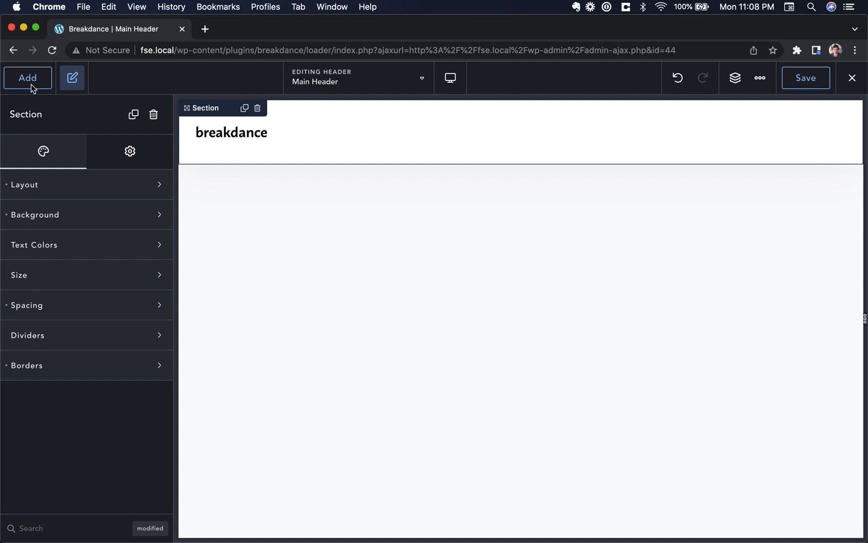
{"action": "left_click", "coordinate": [41, 81]}
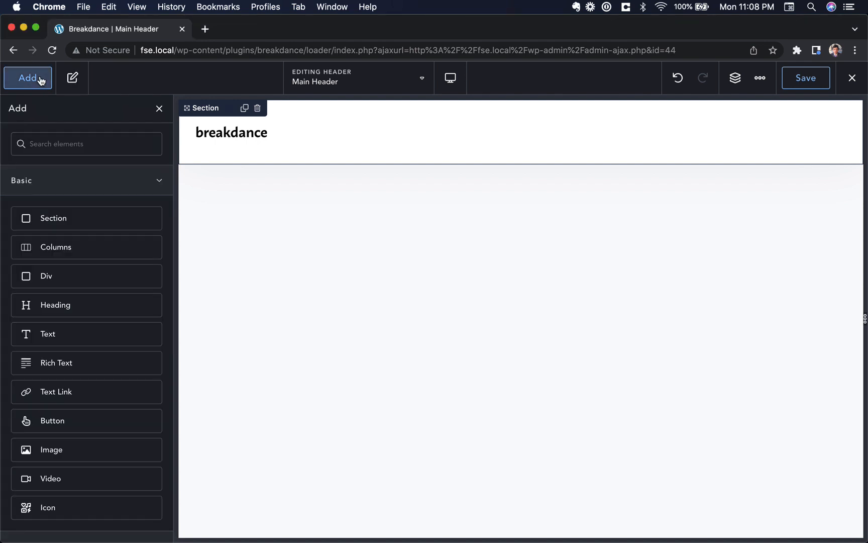
{"action": "type", "text": "menu"}
{"action": "left_click", "coordinate": [56, 187]}
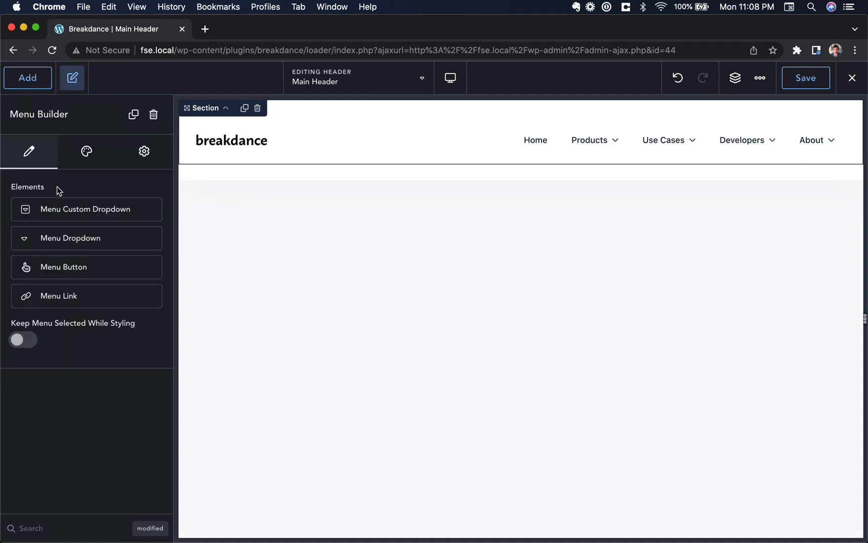
Step: Examine the Home link, each dropdown item and the Menu Builder element, including the settings they offer
{"action": "left_click", "coordinate": [529, 145]}
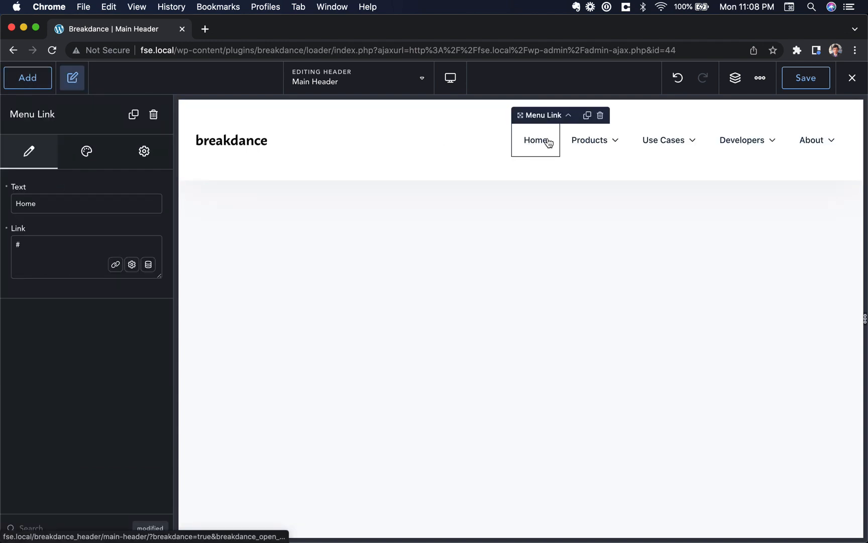
{"action": "left_click", "coordinate": [610, 142]}
{"action": "left_click", "coordinate": [662, 145]}
{"action": "left_click", "coordinate": [762, 146]}
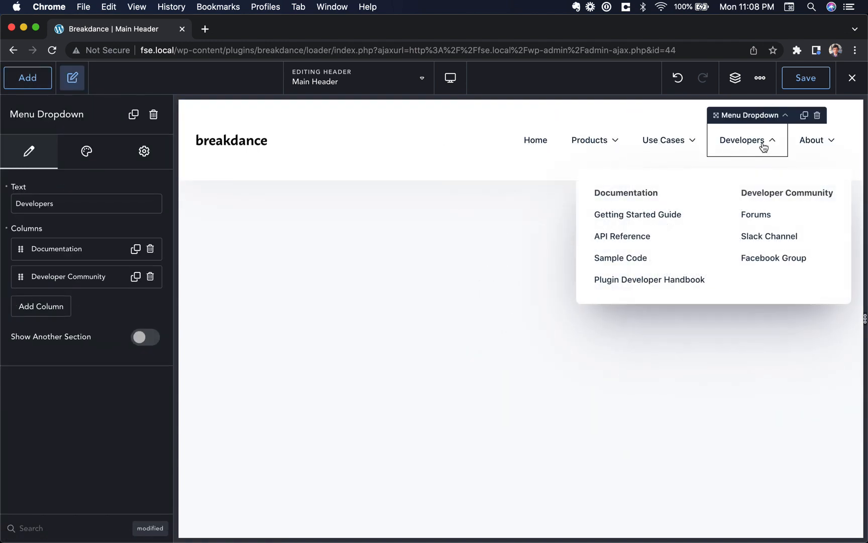
{"action": "left_click", "coordinate": [806, 145]}
{"action": "left_click", "coordinate": [547, 148]}
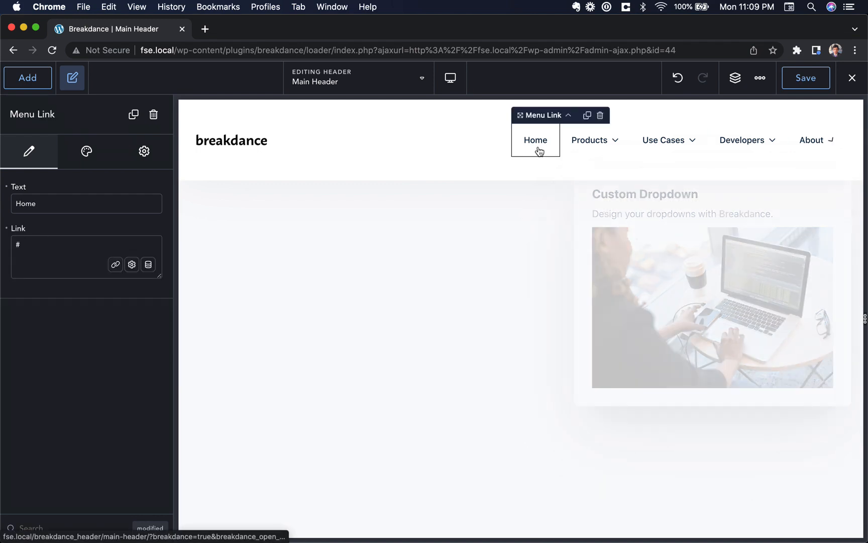
{"action": "left_click", "coordinate": [569, 115]}
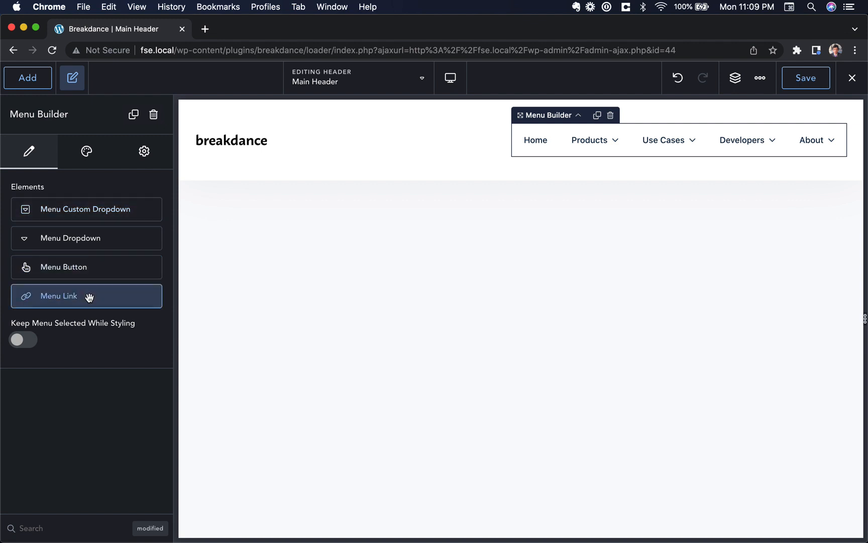
{"action": "left_click", "coordinate": [540, 143]}
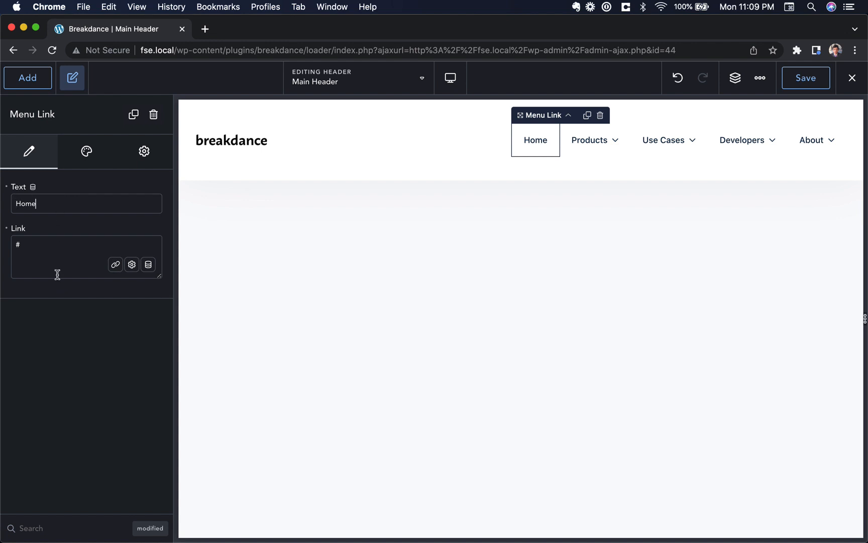
Step: Delete the Helicopter column from the Products dropdown and clear the title of the Airplanes column
{"action": "left_click", "coordinate": [588, 140]}
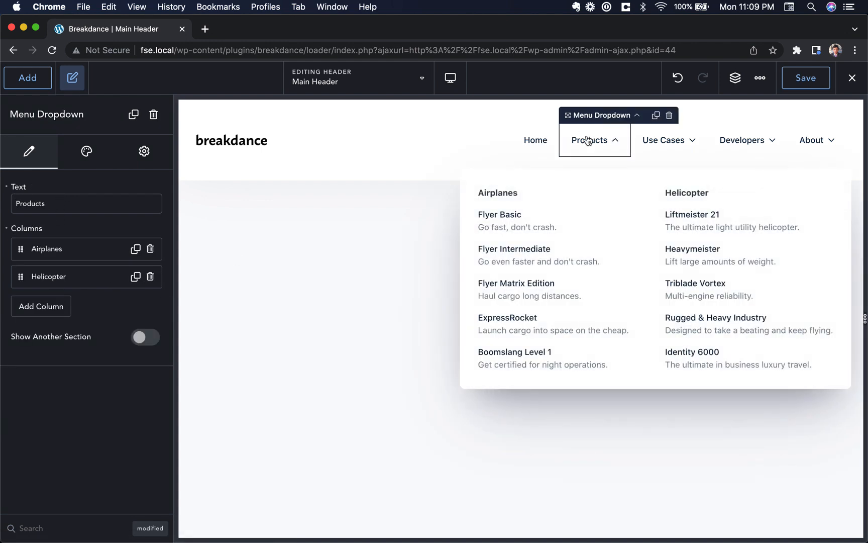
{"action": "left_click", "coordinate": [588, 141]}
{"action": "left_click", "coordinate": [588, 141]}
{"action": "left_click", "coordinate": [149, 276]}
{"action": "left_click", "coordinate": [105, 257]}
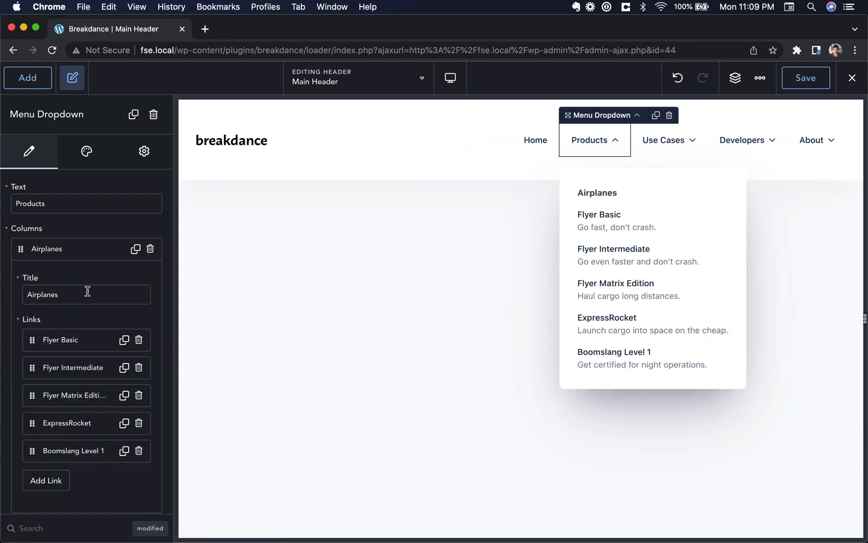
{"action": "double_click", "coordinate": [88, 292]}
{"action": "key", "text": "BackSpace"}
Step: Remove the descriptions from the Flyer Basic and Flyer Intermediate links in the Products dropdown
{"action": "left_click", "coordinate": [83, 340]}
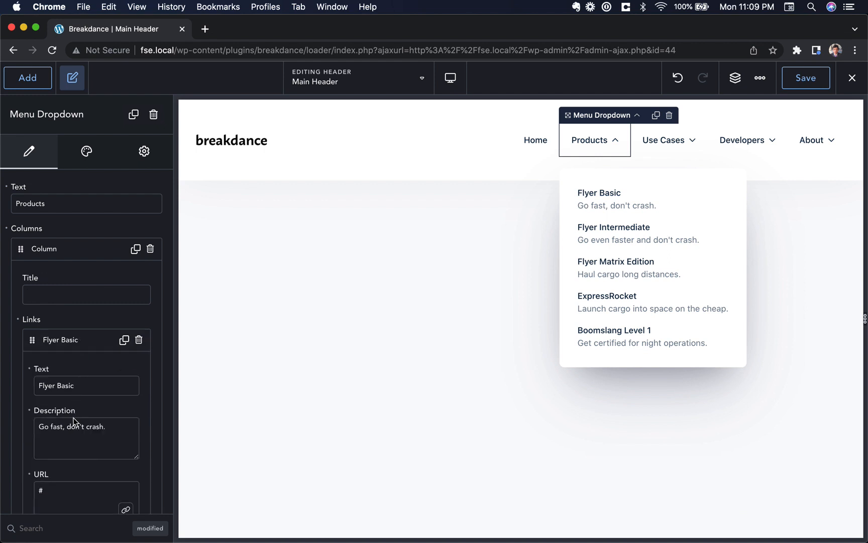
{"action": "triple_click", "coordinate": [73, 421]}
{"action": "key", "text": "BackSpace"}
{"action": "left_click", "coordinate": [84, 342]}
{"action": "left_click", "coordinate": [83, 372]}
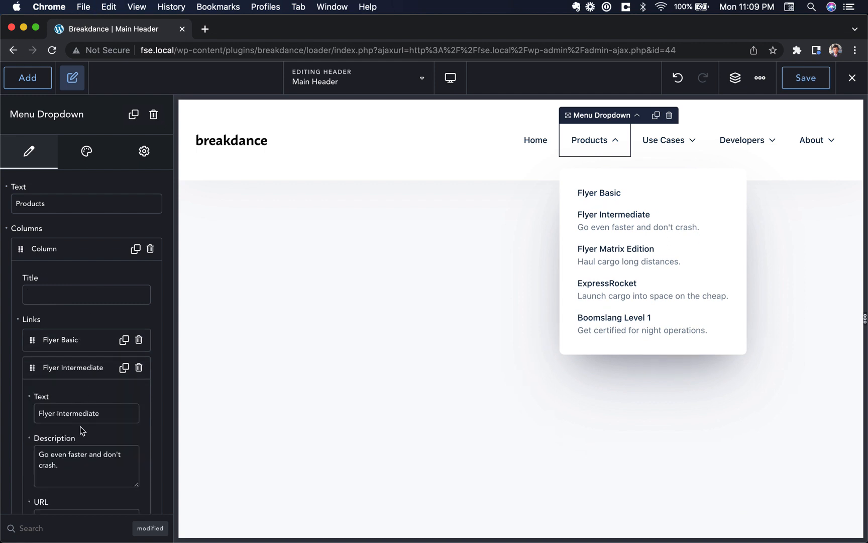
{"action": "triple_click", "coordinate": [74, 461]}
{"action": "key", "text": "BackSpace"}
{"action": "left_click", "coordinate": [74, 376]}
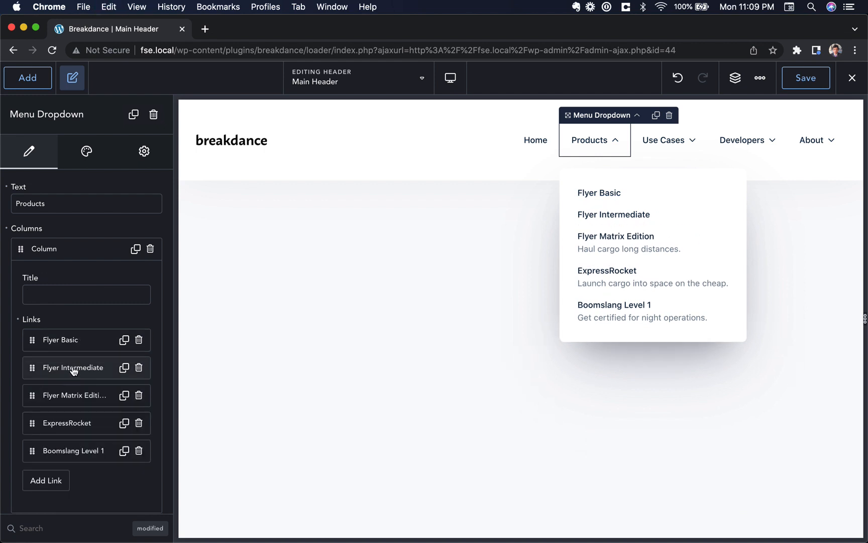
Step: Give the Flyer Matrix Edition link the accessible wheelchair icon from the icon library
{"action": "left_click", "coordinate": [70, 397]}
{"action": "scroll", "coordinate": [69, 442], "scroll_direction": "down", "scroll_amount": 5}
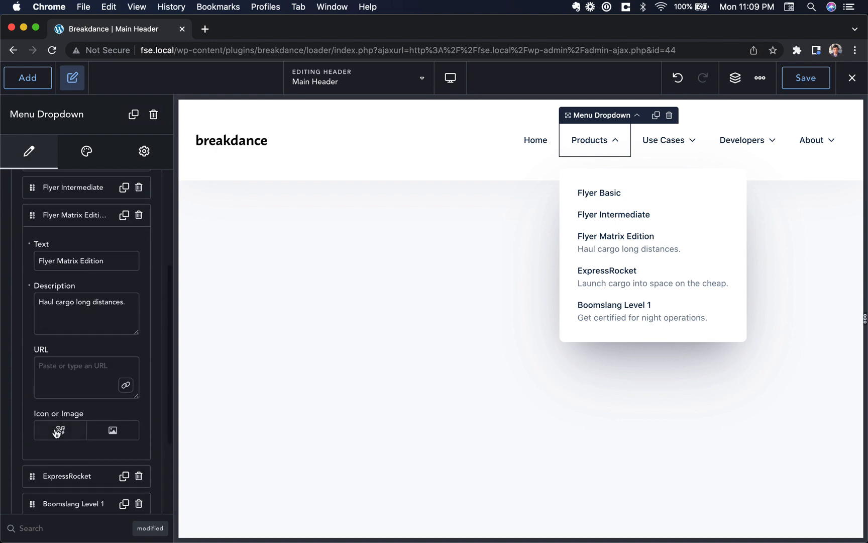
{"action": "left_click", "coordinate": [58, 431]}
{"action": "left_click", "coordinate": [86, 486]}
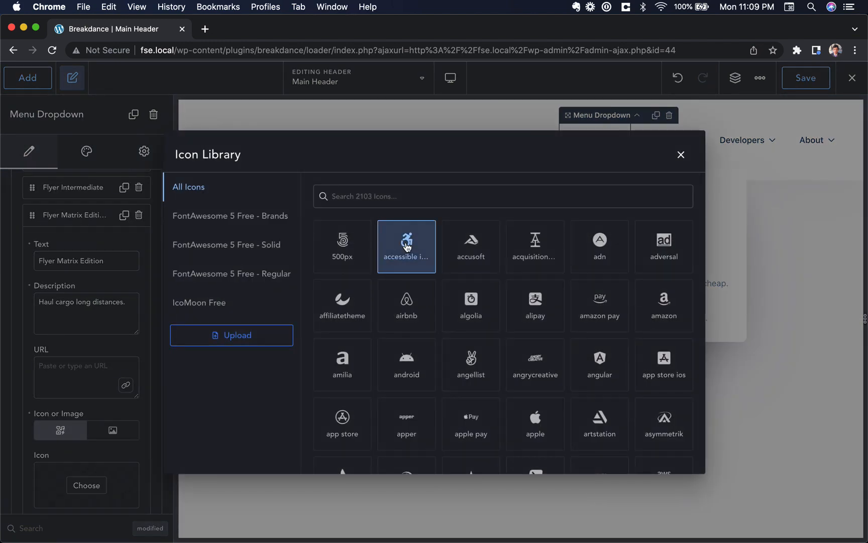
{"action": "left_click", "coordinate": [407, 247]}
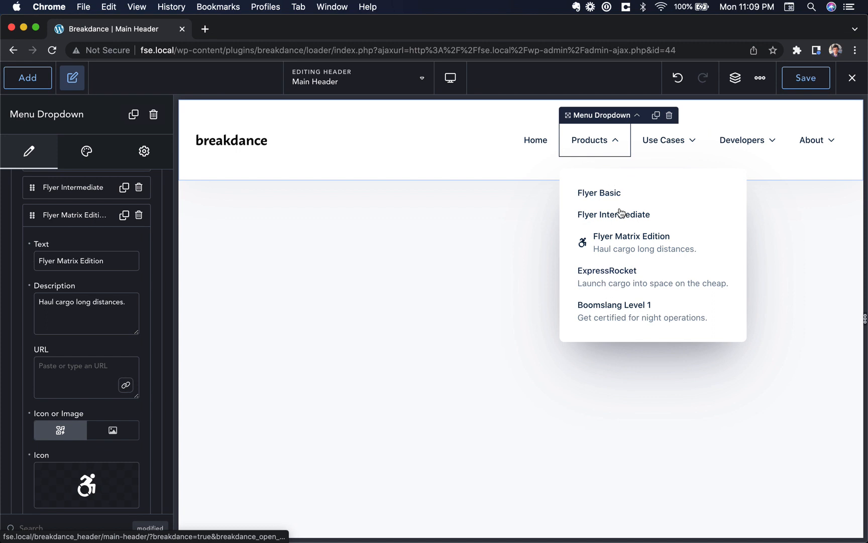
{"action": "left_click", "coordinate": [85, 209]}
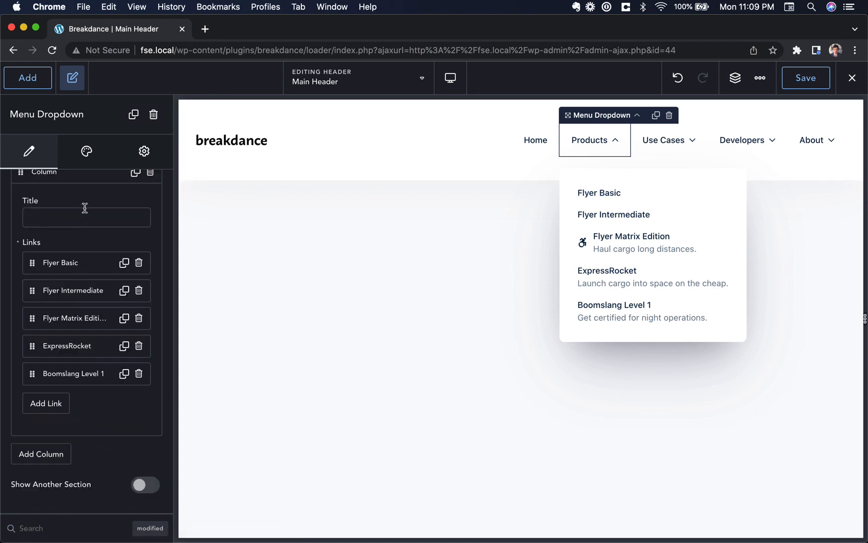
Step: Show another section in the Products dropdown and add a column there with a link reading "See all 74 features..."
{"action": "left_click", "coordinate": [148, 490]}
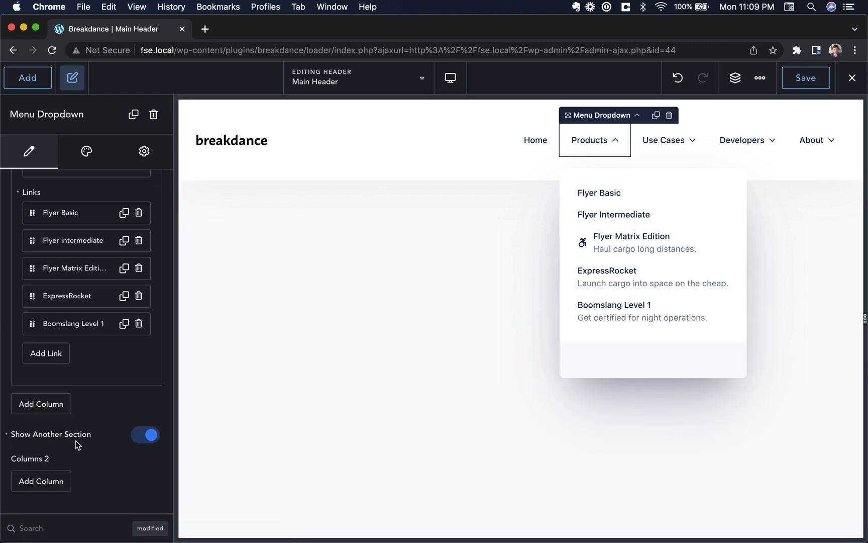
{"action": "left_click", "coordinate": [58, 478]}
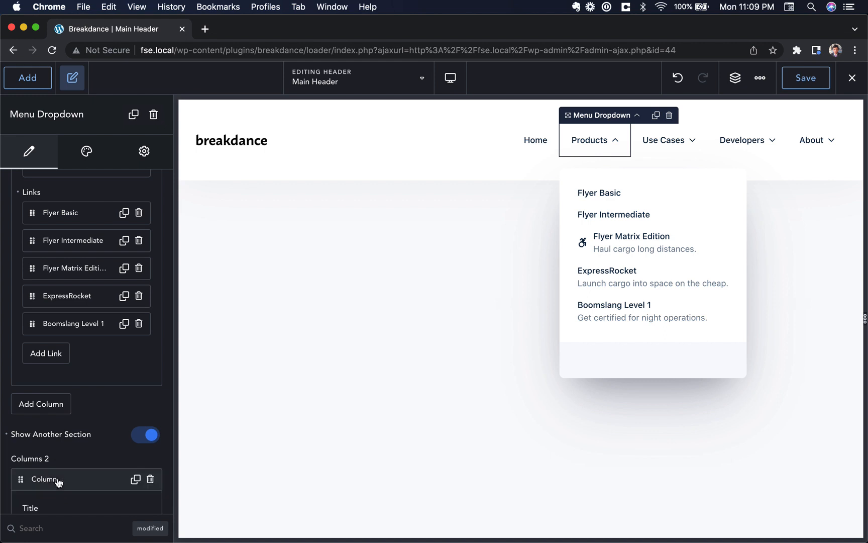
{"action": "left_click", "coordinate": [55, 437]}
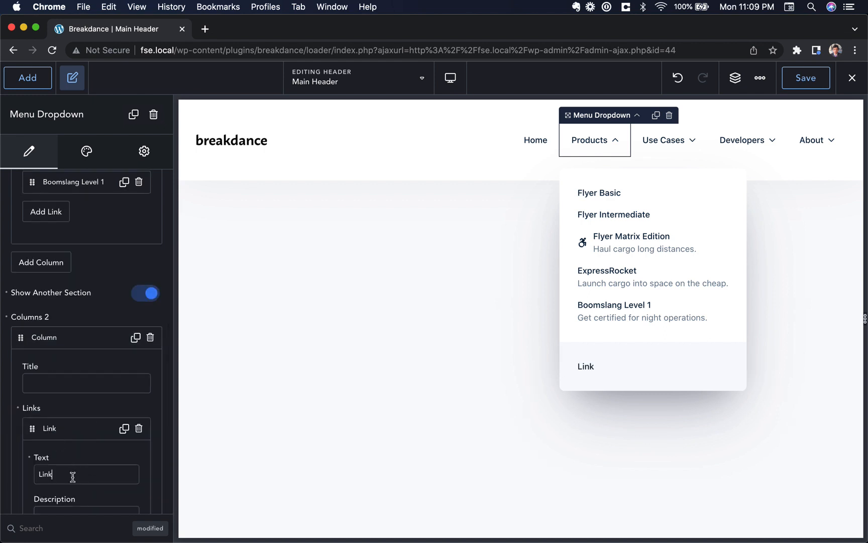
{"action": "type", "text": "See all 74 features..."}
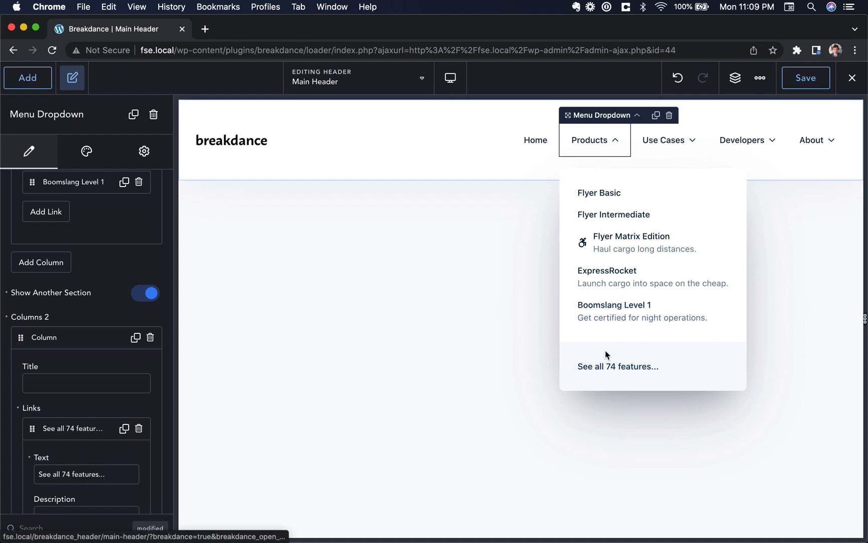
Step: Examine the Use Cases, Developers and About dropdowns, plus the elements nested in the About custom dropdown's structure
{"action": "left_click", "coordinate": [665, 150]}
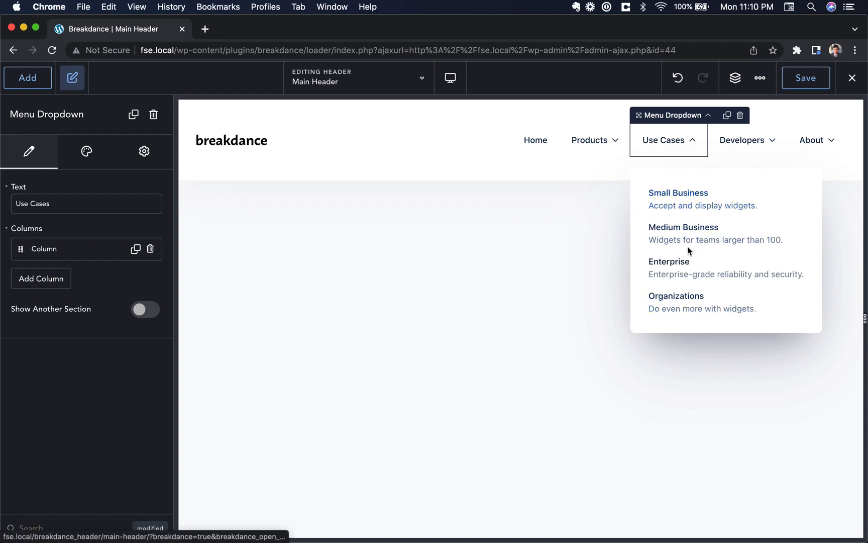
{"action": "left_click", "coordinate": [722, 139]}
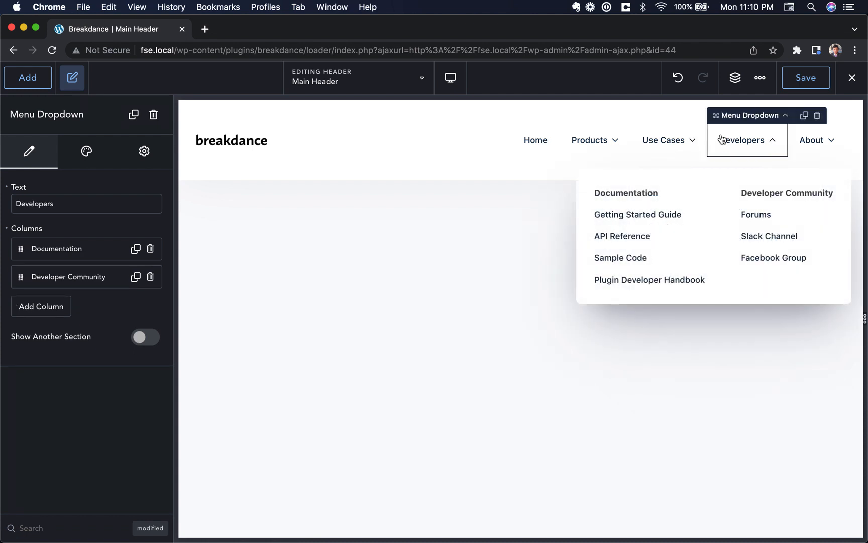
{"action": "left_click", "coordinate": [811, 142]}
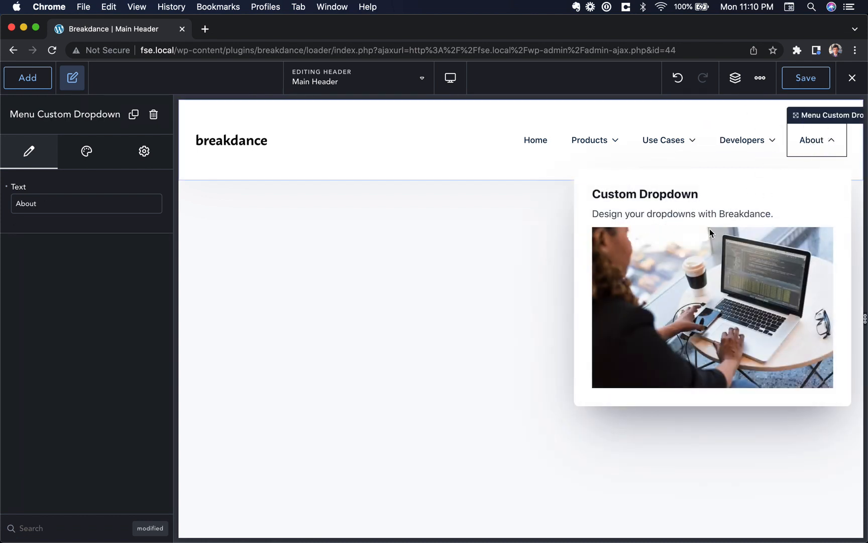
{"action": "left_click", "coordinate": [736, 81]}
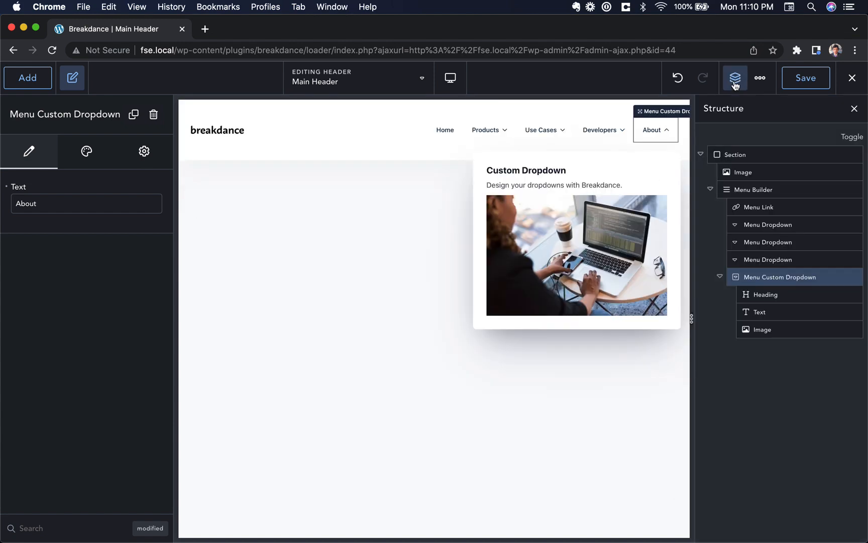
{"action": "left_click", "coordinate": [764, 294]}
{"action": "left_click", "coordinate": [767, 312]}
{"action": "left_click", "coordinate": [773, 332]}
{"action": "left_click", "coordinate": [767, 296]}
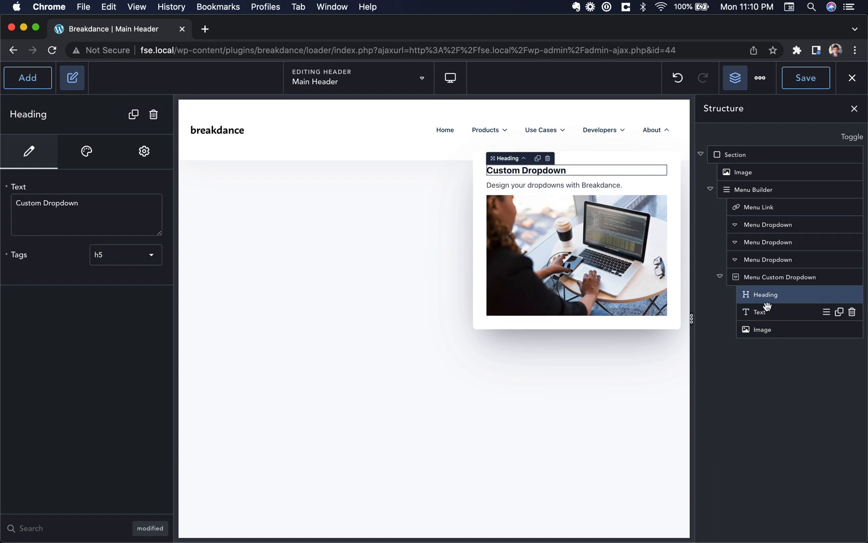
Step: Delete the image, heading and text elements from the About custom dropdown
{"action": "left_click", "coordinate": [659, 278]}
{"action": "key", "text": "Delete"}
{"action": "left_click", "coordinate": [537, 170]}
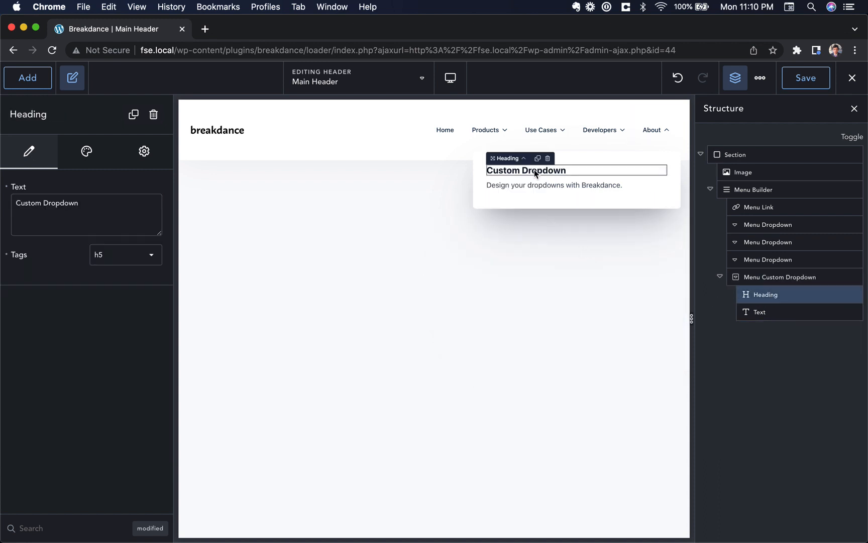
{"action": "key", "text": "Delete"}
{"action": "left_click", "coordinate": [541, 169]}
{"action": "key", "text": "Delete"}
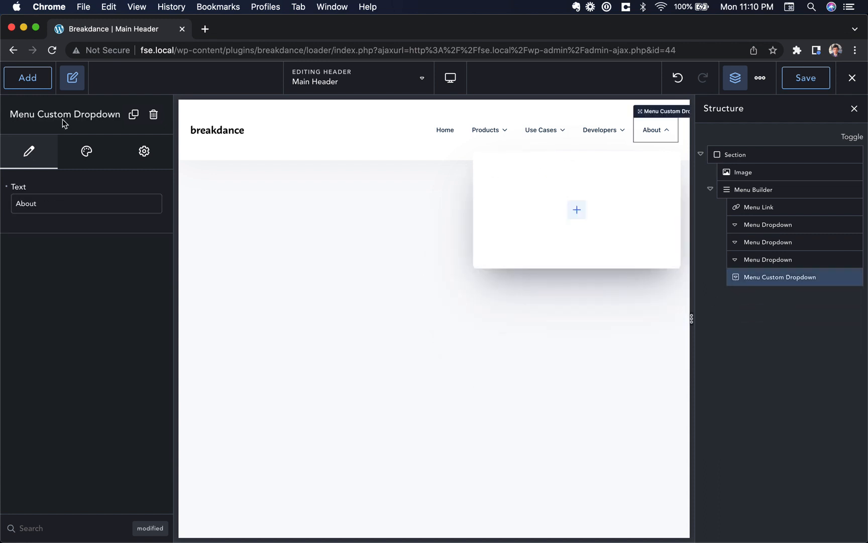
Step: Add a Video element and nest it inside the About item's custom dropdown
{"action": "left_click", "coordinate": [22, 80]}
{"action": "type", "text": "video"}
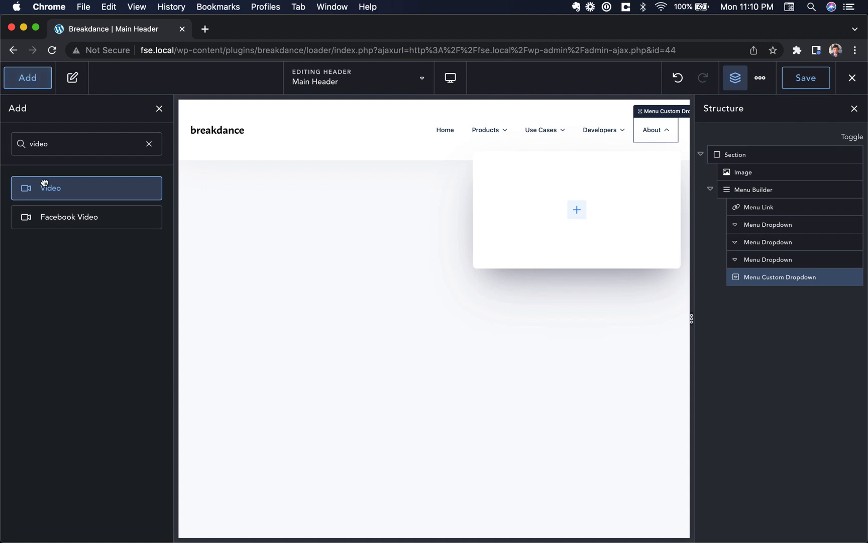
{"action": "left_click_drag", "start_coordinate": [45, 183], "coordinate": [581, 215]}
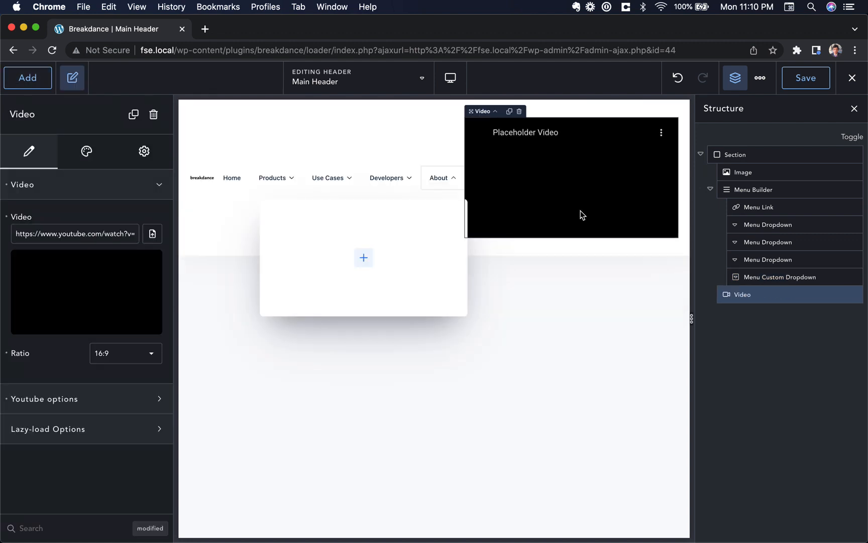
{"action": "left_click", "coordinate": [441, 180]}
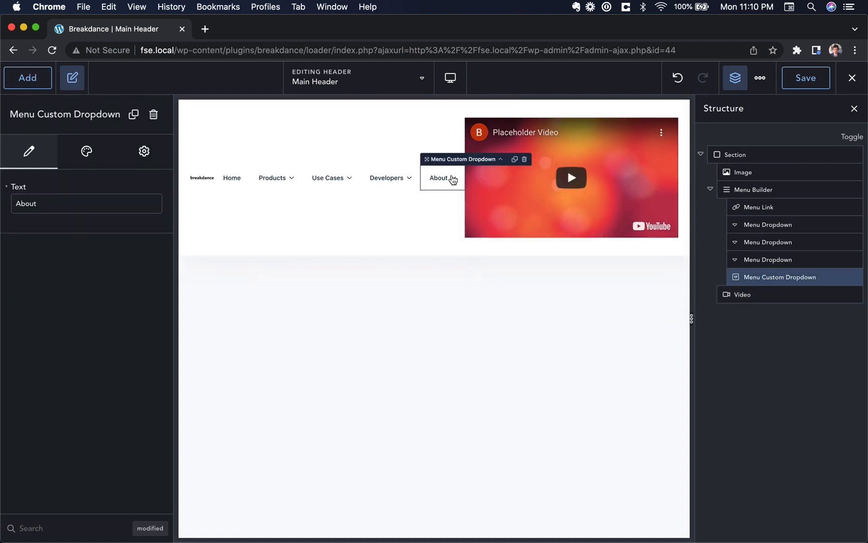
{"action": "left_click", "coordinate": [453, 180]}
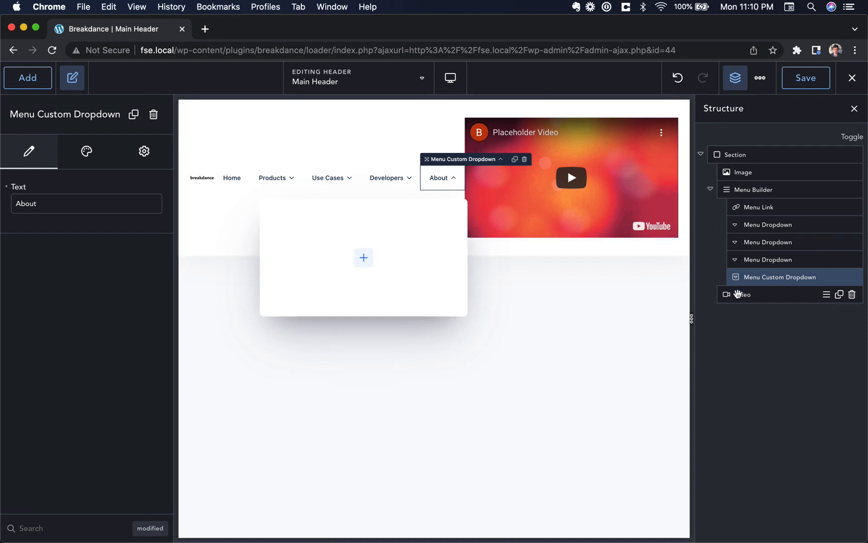
{"action": "left_click_drag", "start_coordinate": [738, 294], "coordinate": [781, 281]}
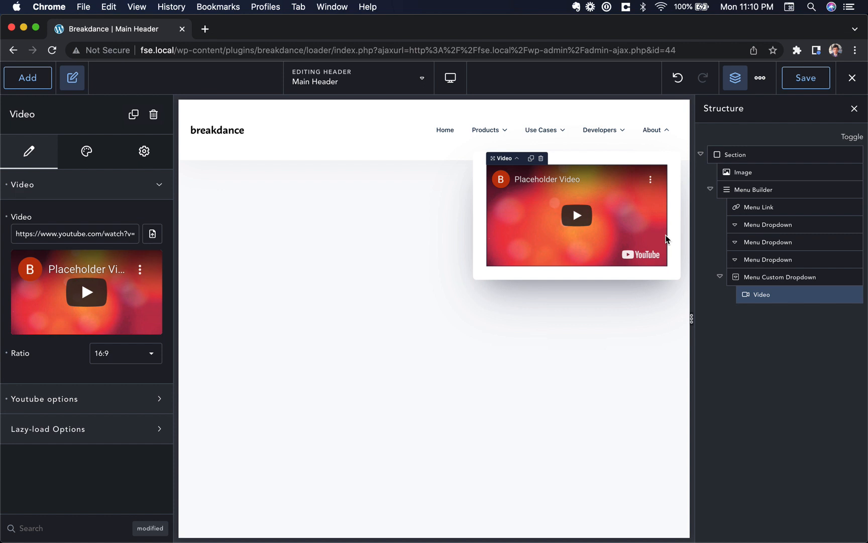
{"action": "left_click", "coordinate": [755, 277]}
{"action": "left_click", "coordinate": [772, 294]}
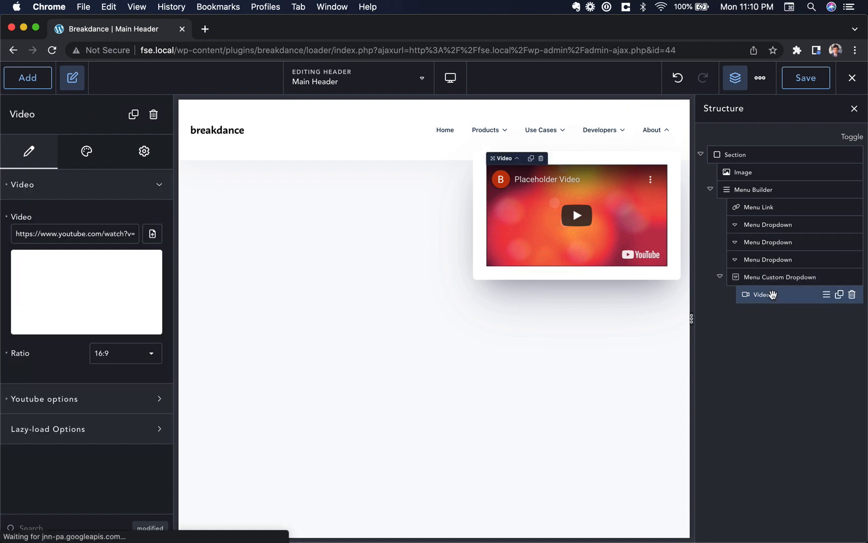
{"action": "left_click", "coordinate": [518, 158]}
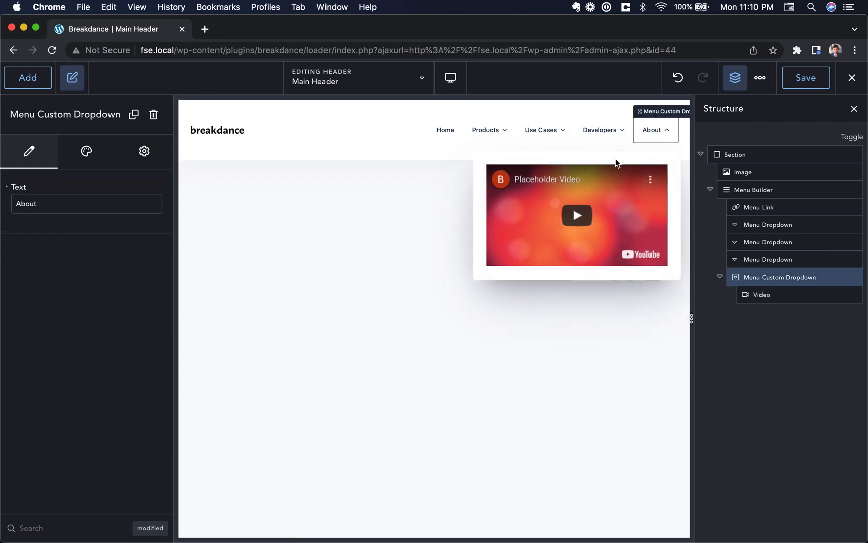
Step: Add a Heading element above the video in the About custom dropdown, with the text "My Video"
{"action": "left_click", "coordinate": [27, 78]}
{"action": "type", "text": "hea"}
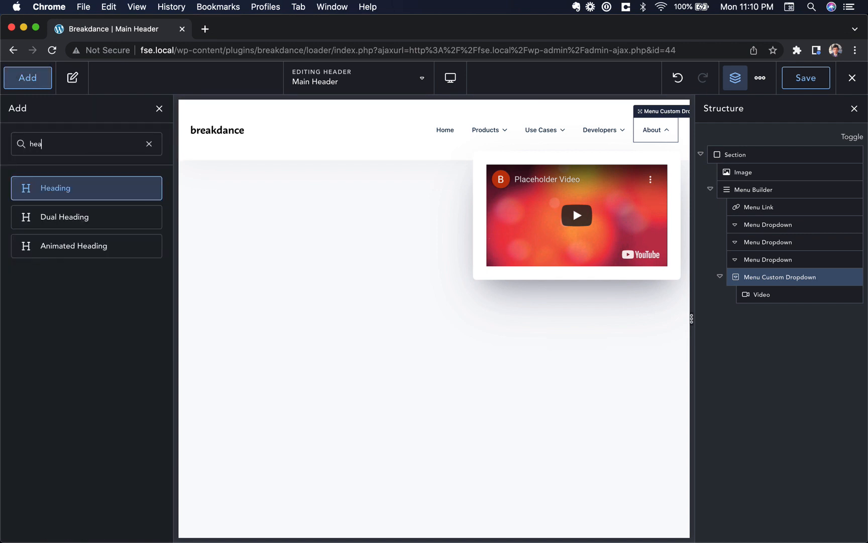
{"action": "key", "text": "Return"}
{"action": "left_click_drag", "start_coordinate": [768, 312], "coordinate": [768, 290]}
{"action": "triple_click", "coordinate": [583, 181]}
{"action": "type", "text": "My Video"}
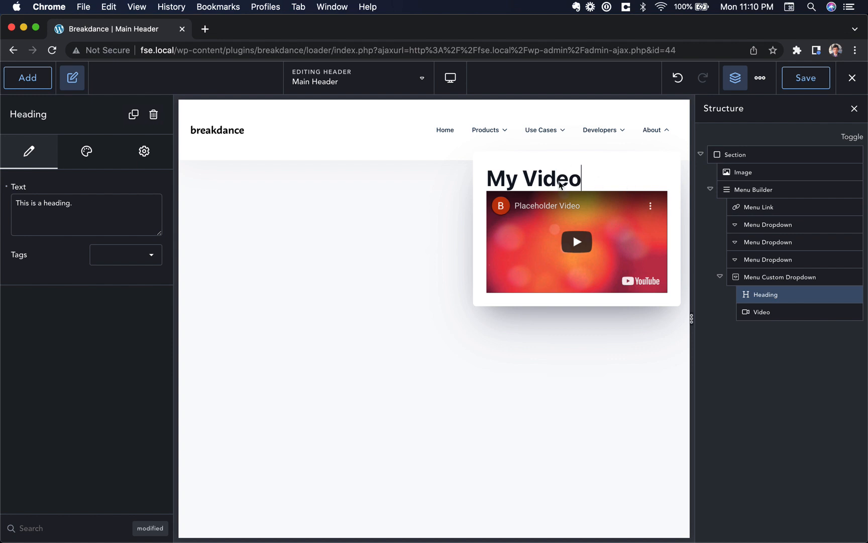
Step: Increase the spacing between the "My Video" heading and the video slightly
{"action": "left_click", "coordinate": [601, 161]}
{"action": "left_click", "coordinate": [571, 189]}
{"action": "left_click_drag", "start_coordinate": [571, 190], "coordinate": [571, 200]}
Step: Examine the About, Developers, Use Cases, Products and Home menu items one by one and how each becomes selected
{"action": "left_click", "coordinate": [657, 132]}
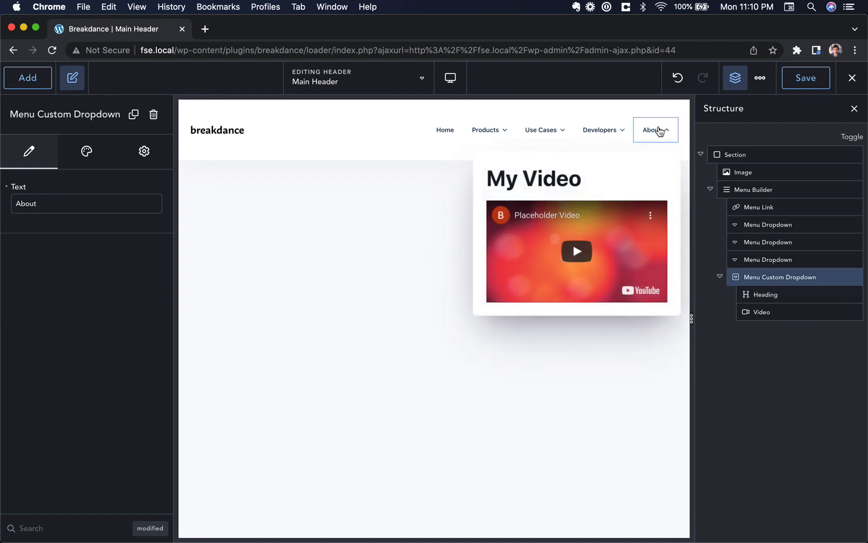
{"action": "left_click", "coordinate": [601, 131]}
{"action": "left_click", "coordinate": [549, 134]}
{"action": "left_click", "coordinate": [470, 135]}
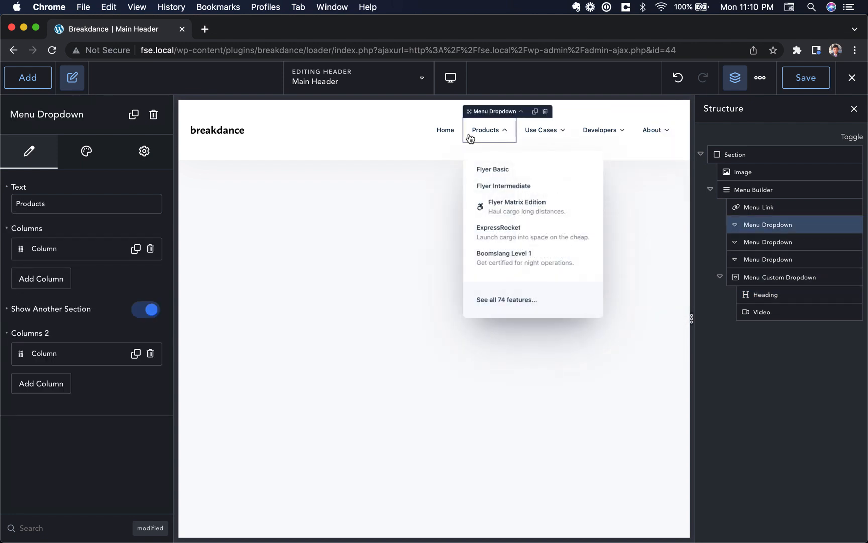
{"action": "left_click", "coordinate": [444, 135]}
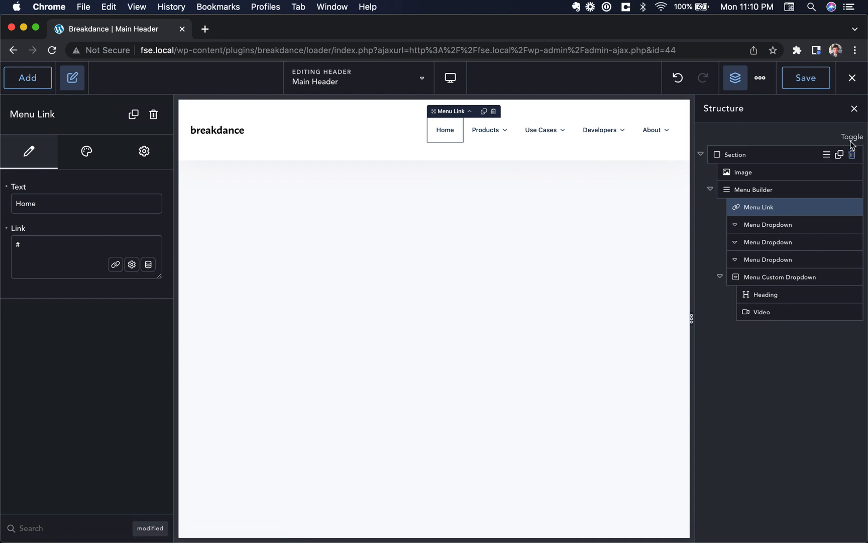
Step: Select the whole Menu Builder element and enable Keep Menu Selected While Styling
{"action": "left_click", "coordinate": [854, 109]}
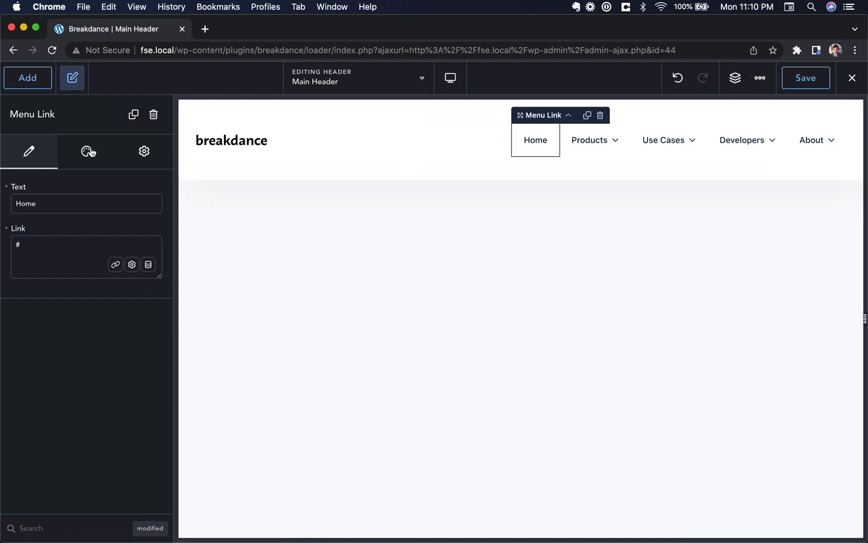
{"action": "left_click", "coordinate": [568, 115]}
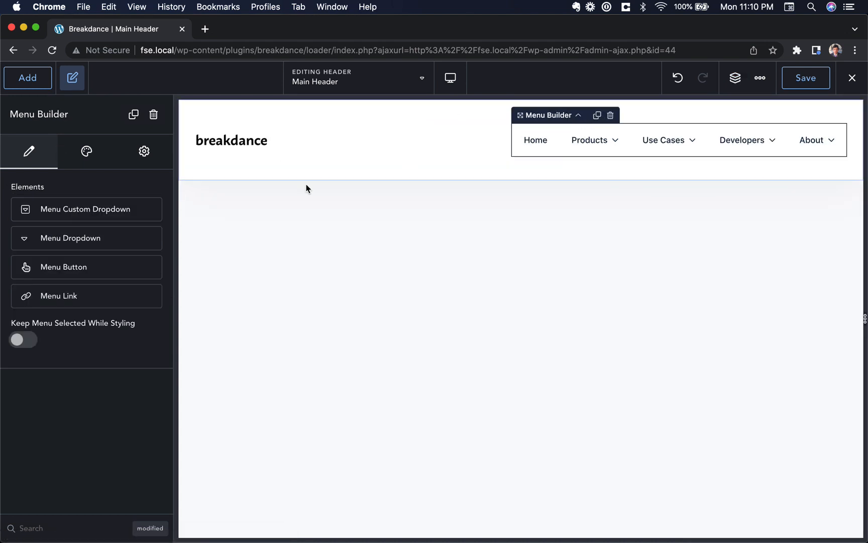
{"action": "left_click", "coordinate": [22, 339]}
Step: Check which element stays selected while opening the Products, Use Cases and Developers dropdowns
{"action": "left_click", "coordinate": [607, 141]}
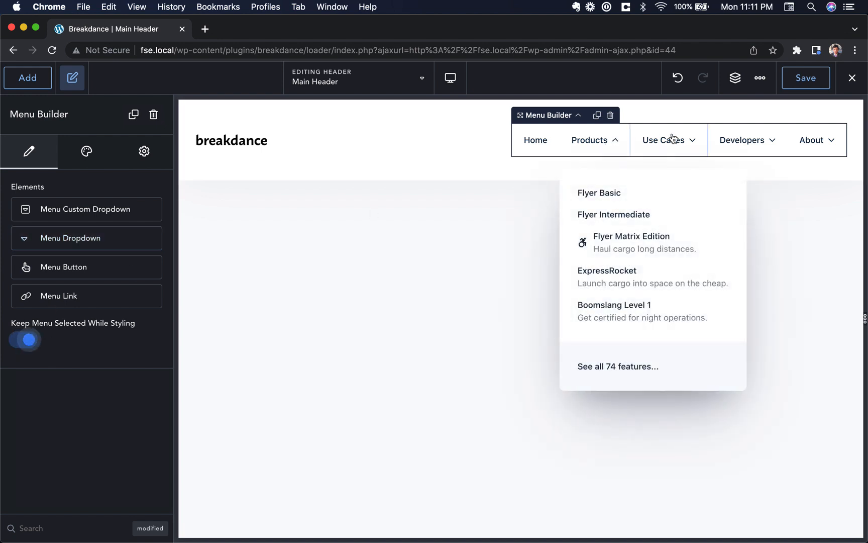
{"action": "left_click", "coordinate": [673, 140]}
{"action": "left_click", "coordinate": [754, 138]}
{"action": "left_click", "coordinate": [735, 78]}
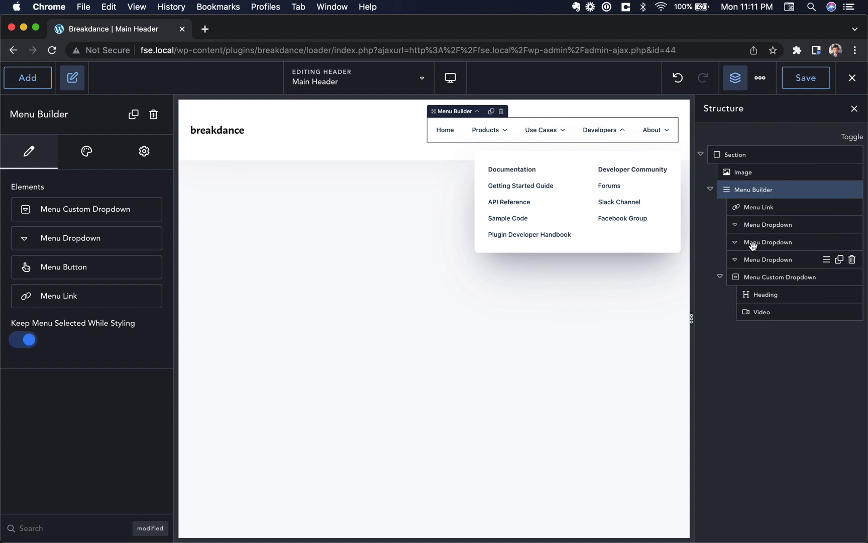
{"action": "left_click", "coordinate": [544, 132]}
{"action": "left_click", "coordinate": [502, 131]}
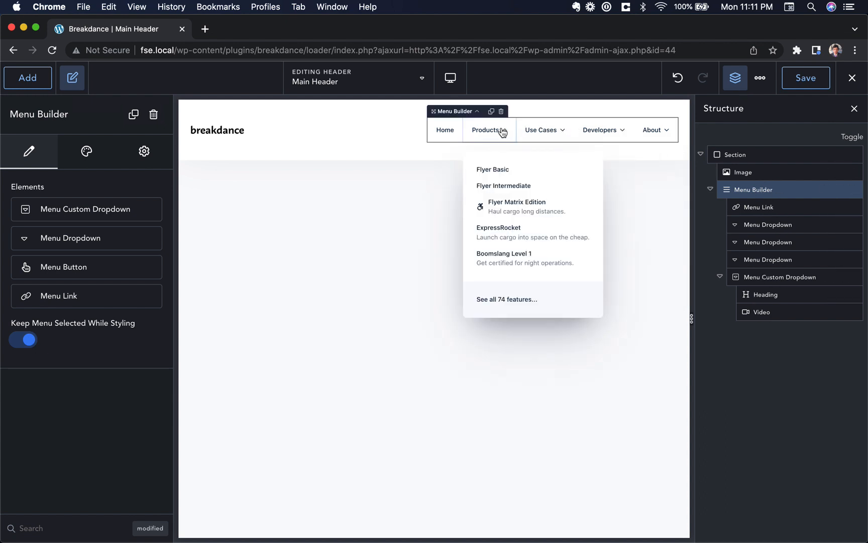
{"action": "left_click", "coordinate": [542, 131]}
{"action": "left_click", "coordinate": [485, 132]}
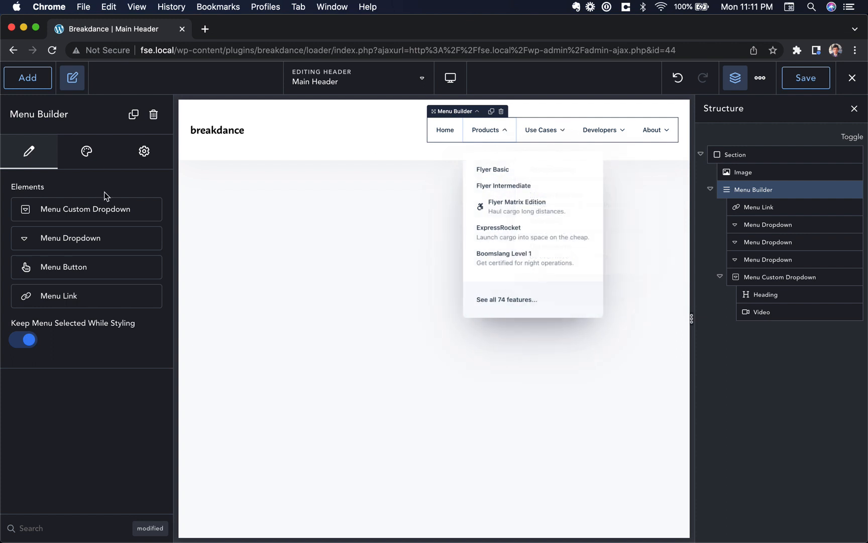
Step: Try #5F19FF as the text color of the desktop menu links and reset it
{"action": "left_click", "coordinate": [91, 158]}
{"action": "left_click", "coordinate": [855, 108]}
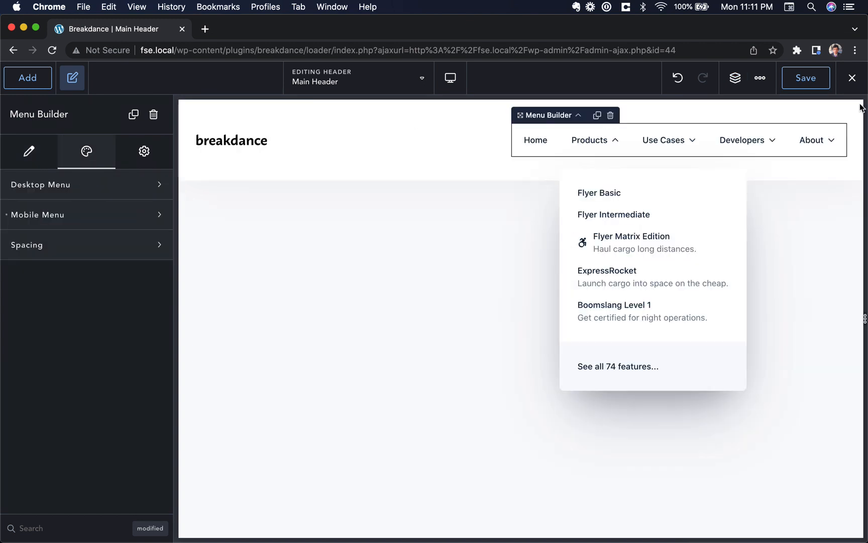
{"action": "left_click", "coordinate": [87, 186]}
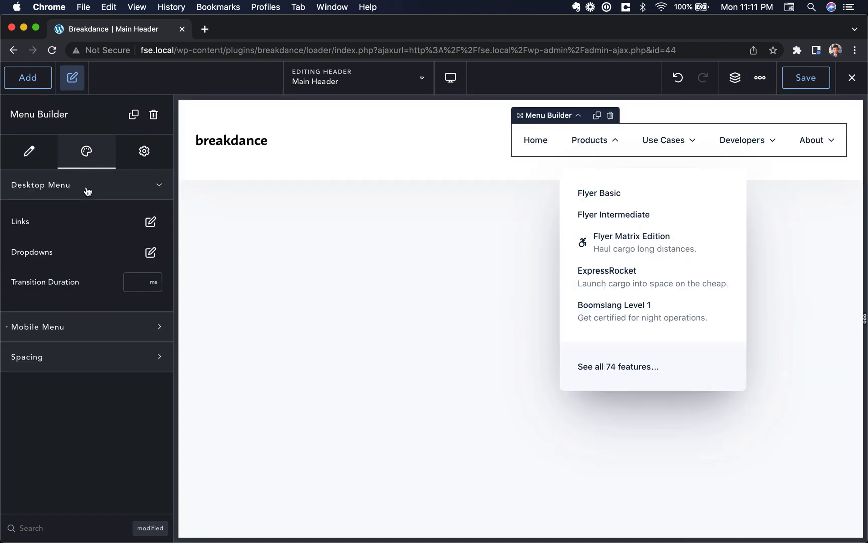
{"action": "left_click", "coordinate": [159, 220]}
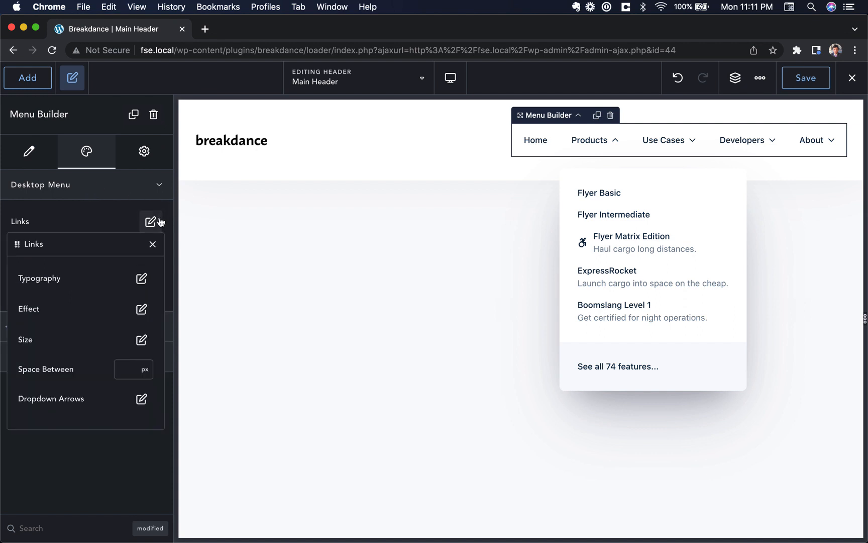
{"action": "left_click", "coordinate": [141, 279]}
{"action": "left_click", "coordinate": [293, 311]}
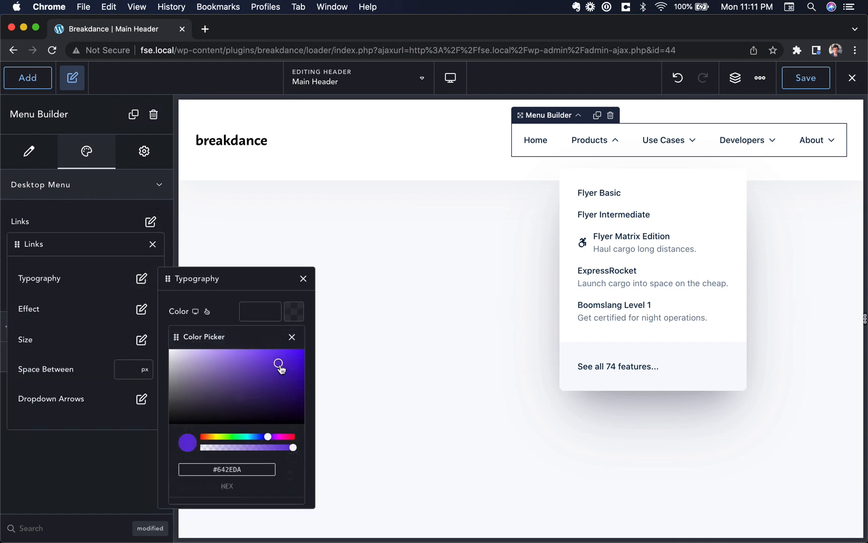
{"action": "mouse_move", "coordinate": [280, 365]}
{"action": "left_mouse_down"}
{"action": "mouse_move", "coordinate": [279, 381]}
{"action": "mouse_move", "coordinate": [291, 338]}
{"action": "left_mouse_up"}
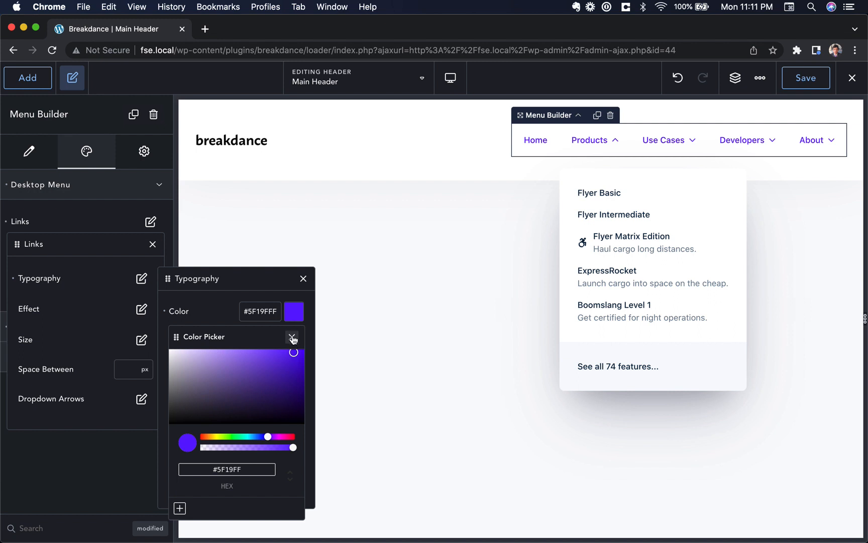
{"action": "left_click", "coordinate": [292, 336]}
{"action": "left_click", "coordinate": [165, 311]}
Step: Give the desktop menu links an Underline effect with Center direction and 3 px thickness
{"action": "left_click", "coordinate": [141, 308]}
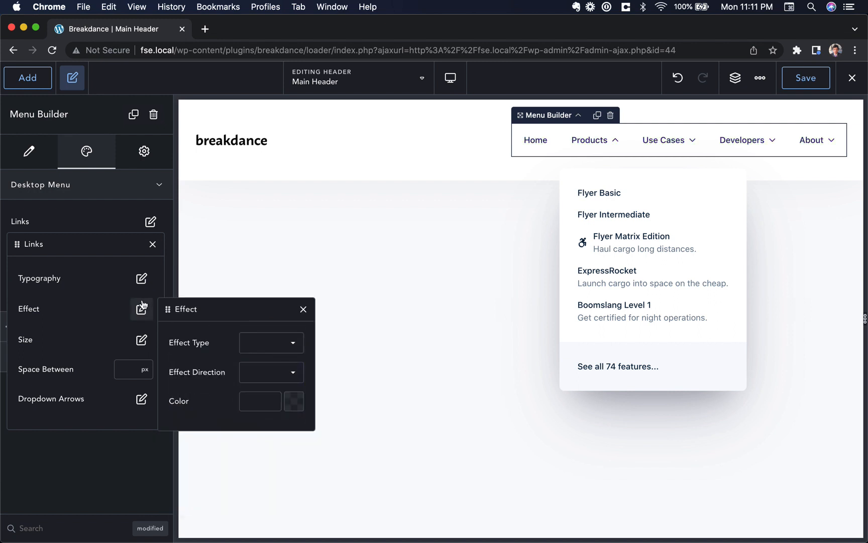
{"action": "left_click", "coordinate": [263, 337]}
{"action": "left_click", "coordinate": [276, 350]}
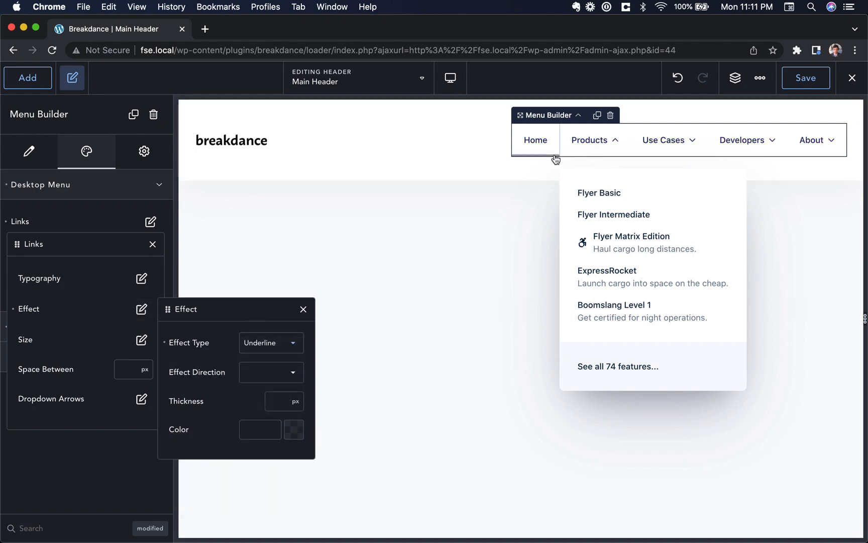
{"action": "left_click", "coordinate": [257, 375]}
{"action": "left_click", "coordinate": [269, 403]}
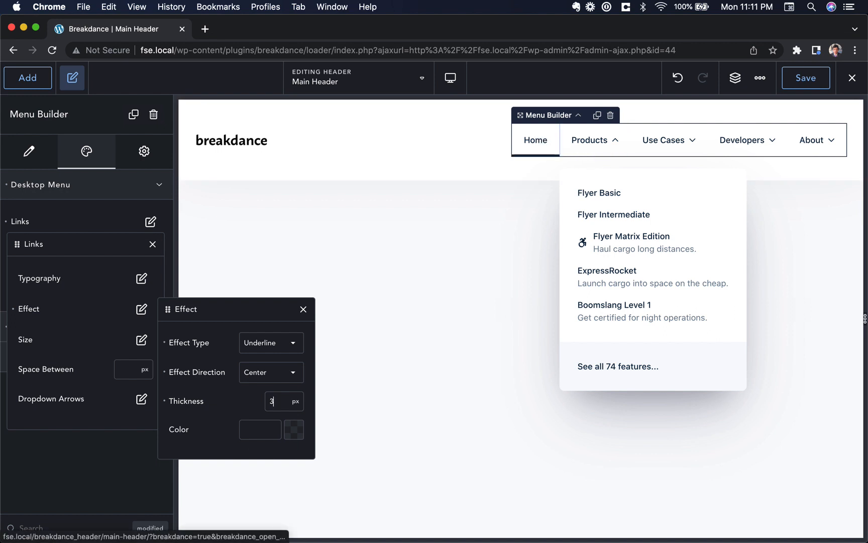
Step: Try a 1 px underline thickness, color the link underline purple and return its thickness to 3 px
{"action": "key", "text": "BackSpace"}
{"action": "type", "text": "1"}
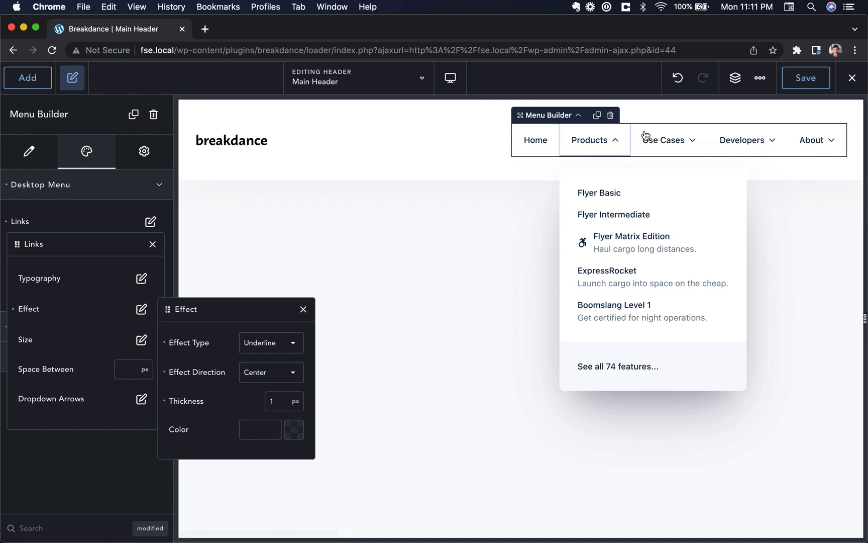
{"action": "left_click", "coordinate": [296, 429]}
{"action": "left_click_drag", "start_coordinate": [279, 398], "coordinate": [285, 382]}
{"action": "left_click", "coordinate": [293, 360]}
{"action": "type", "text": "3"}
Step: Try 12 px padding on all sides of the desktop menu links and raise it to 30 px
{"action": "left_click", "coordinate": [141, 340]}
{"action": "type", "text": "12"}
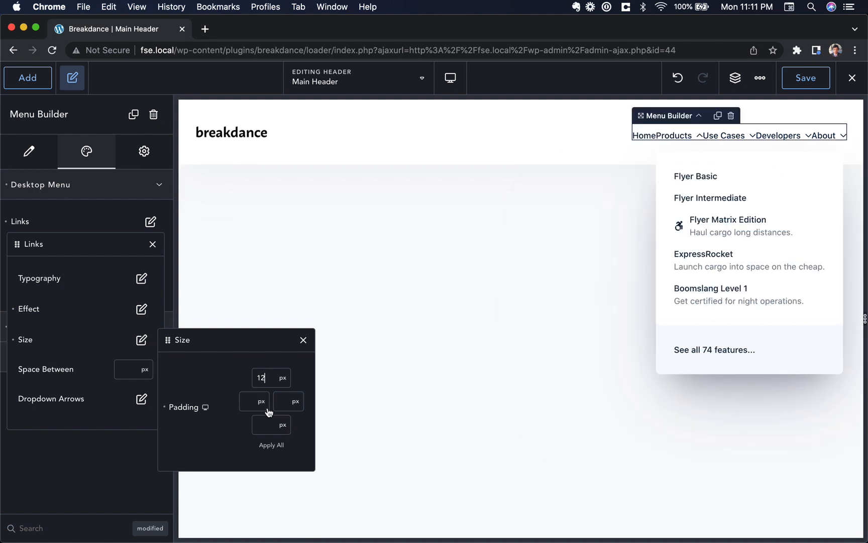
{"action": "left_click", "coordinate": [271, 445]}
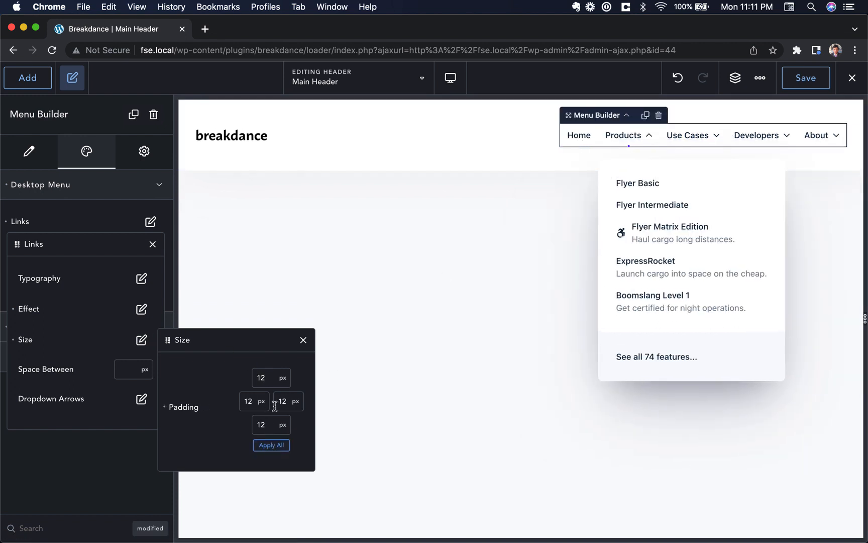
{"action": "type", "text": "30"}
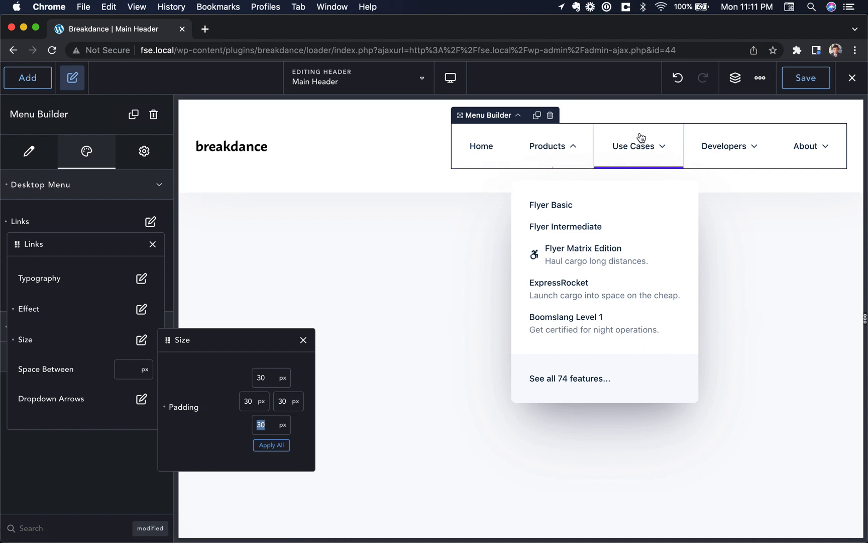
Step: Set the top and bottom padding of the desktop menu links to 20 px
{"action": "left_click", "coordinate": [270, 378]}
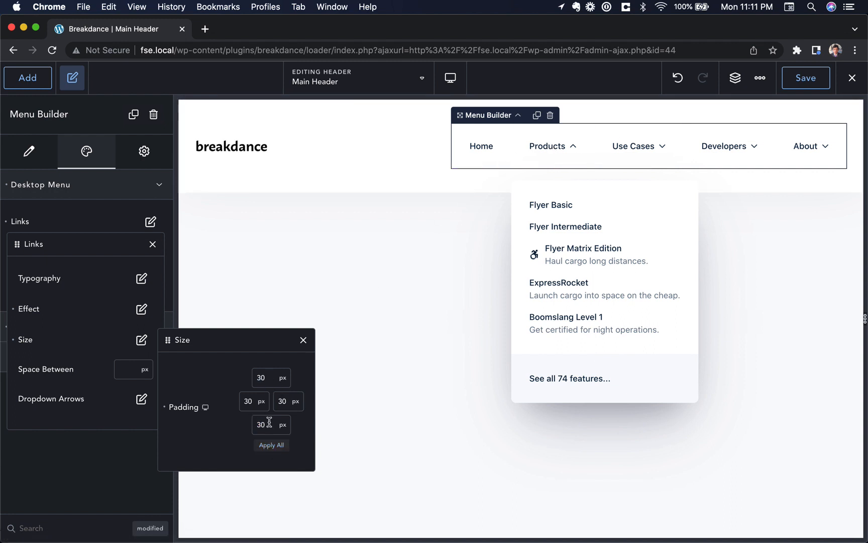
{"action": "left_click", "coordinate": [262, 378]}
{"action": "type", "text": "20"}
{"action": "left_click", "coordinate": [264, 423]}
{"action": "type", "text": "20"}
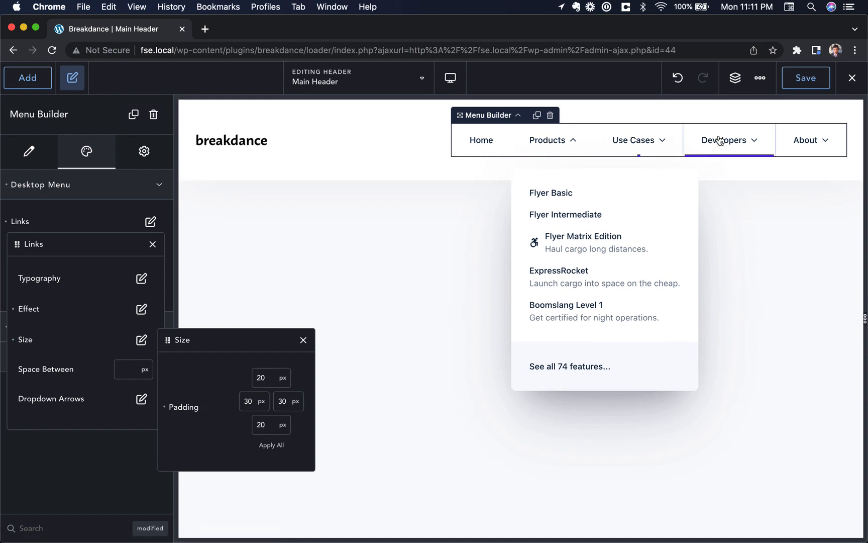
Step: Set the space between the desktop menu links to 12 px
{"action": "left_click", "coordinate": [104, 330]}
{"action": "left_click", "coordinate": [124, 372]}
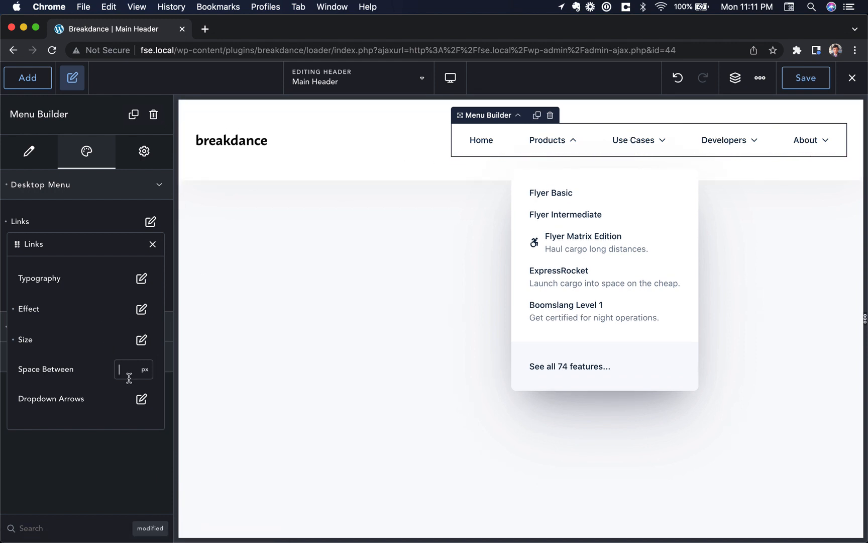
{"action": "type", "text": "12"}
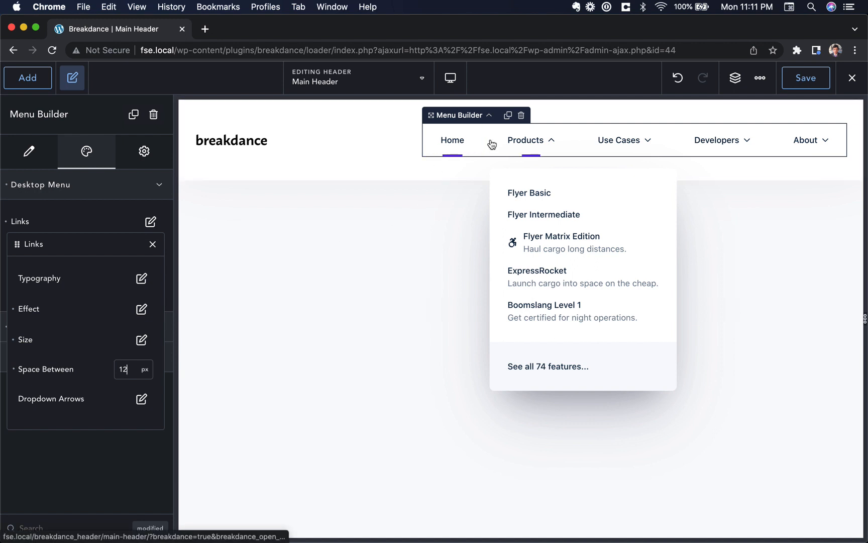
Step: Review the Dropdown Arrows options for the links and the Dropdowns styling options of the desktop menu
{"action": "left_click", "coordinate": [141, 398]}
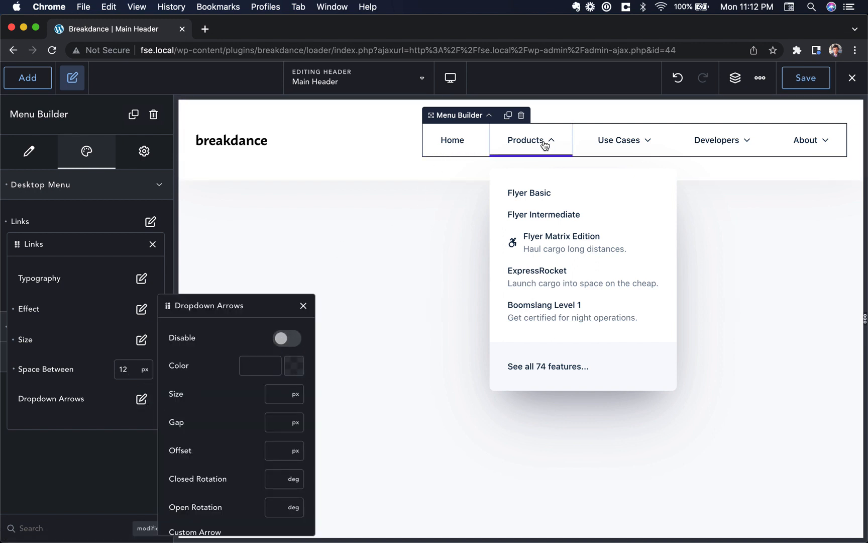
{"action": "left_click", "coordinate": [303, 305]}
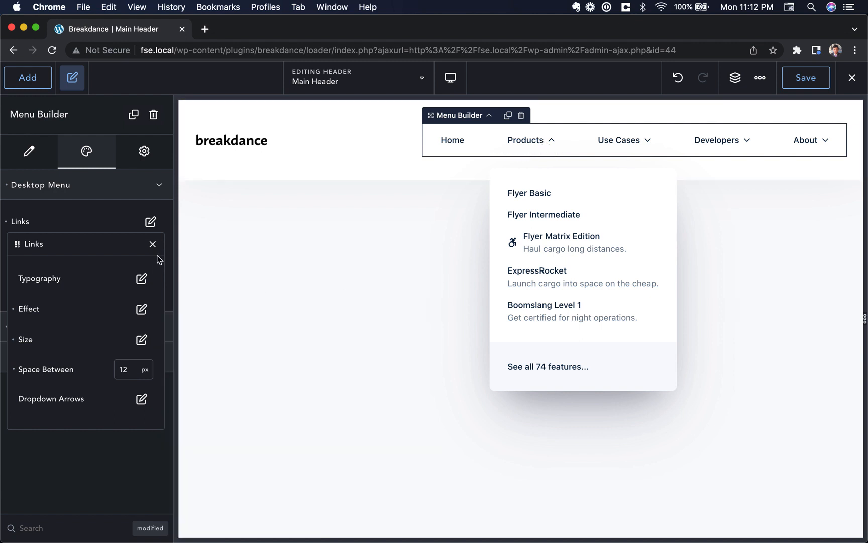
{"action": "left_click", "coordinate": [152, 244]}
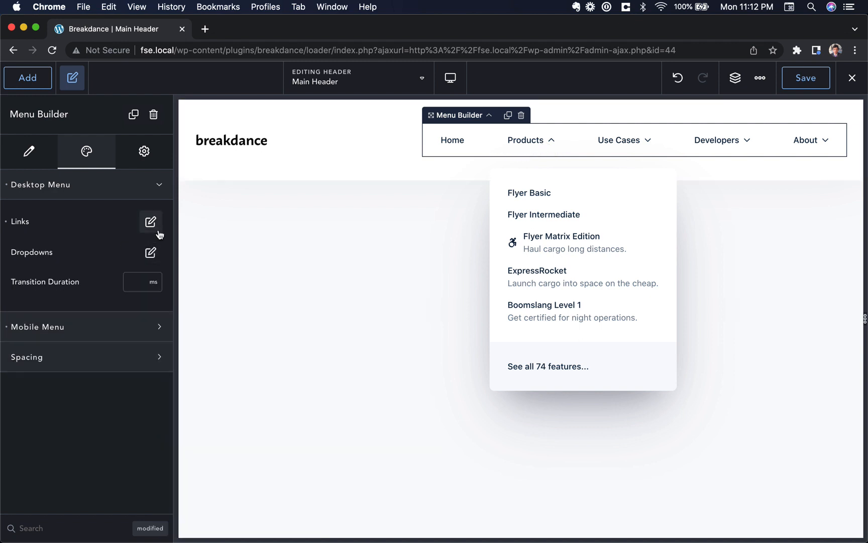
{"action": "left_click", "coordinate": [152, 254]}
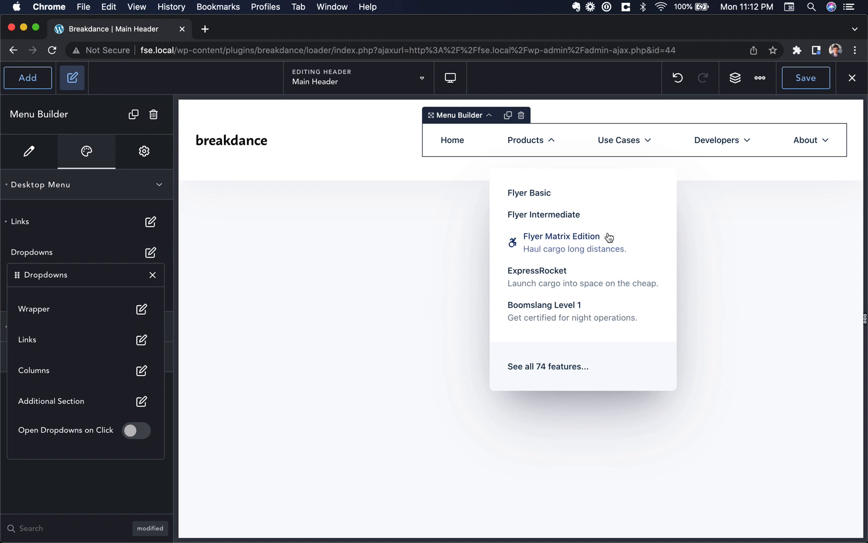
{"action": "left_click", "coordinate": [87, 185]}
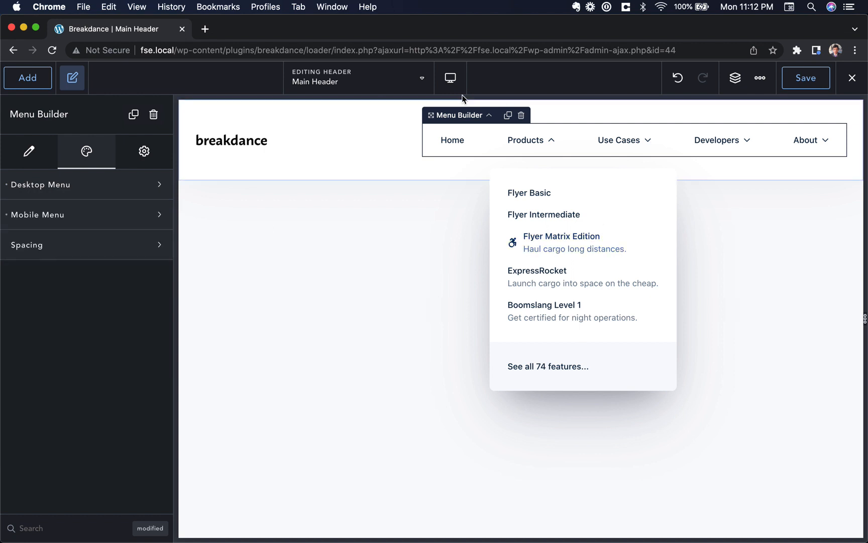
Step: Delete the Menu Builder from the header and add a fresh Menu Builder element in its place
{"action": "left_click", "coordinate": [520, 116]}
{"action": "left_click", "coordinate": [28, 77]}
{"action": "type", "text": "menu"}
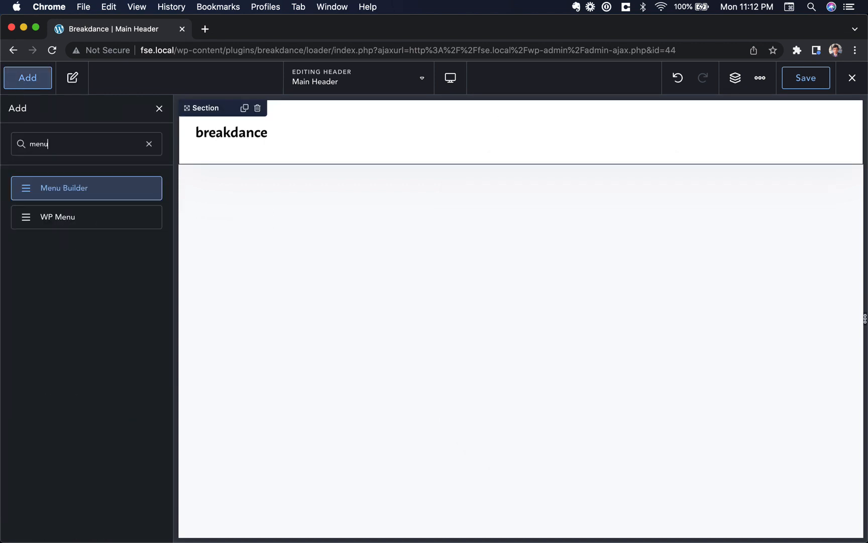
{"action": "key", "text": "Return"}
Step: View the new menu's Products dropdown, select the whole Menu Builder and enable Keep Menu Selected While Styling
{"action": "left_click", "coordinate": [608, 141]}
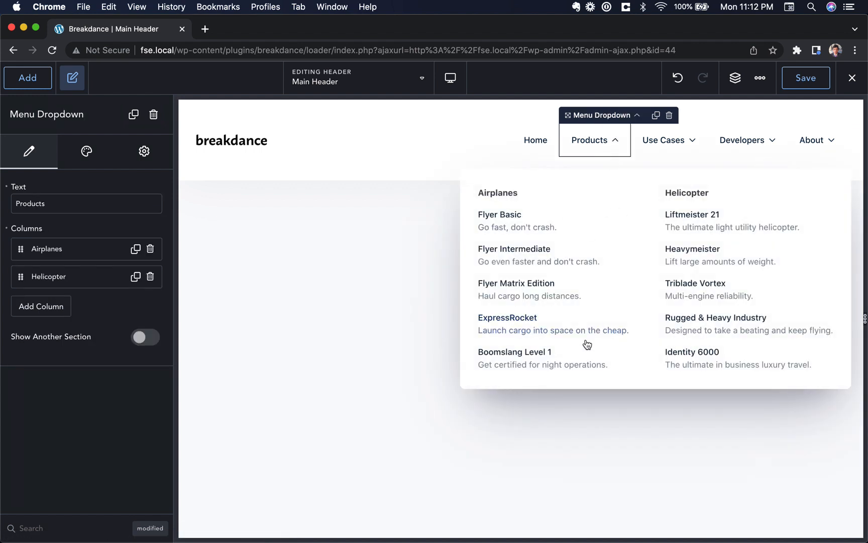
{"action": "left_click", "coordinate": [637, 117]}
{"action": "left_click", "coordinate": [22, 340]}
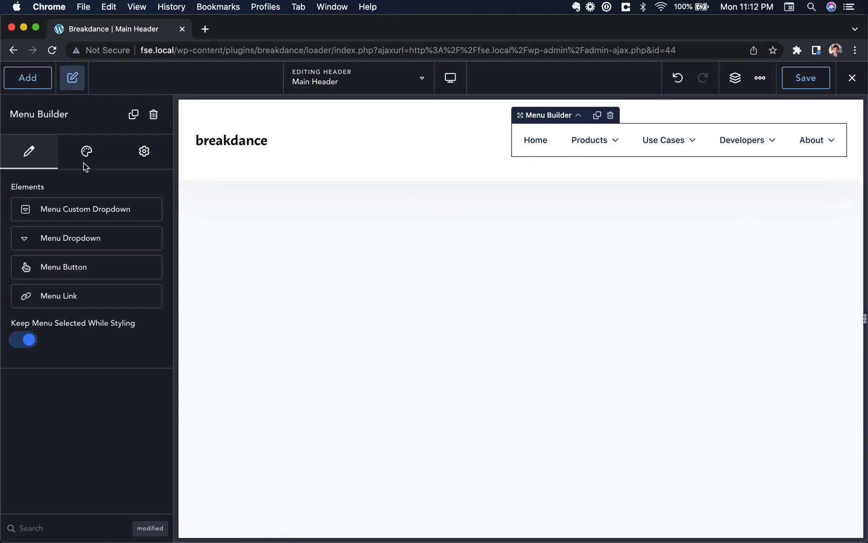
Step: Open the Wrapper styling options for the desktop menu's dropdowns, with the Products dropdown displayed as a preview
{"action": "left_click", "coordinate": [96, 156]}
{"action": "left_click", "coordinate": [89, 184]}
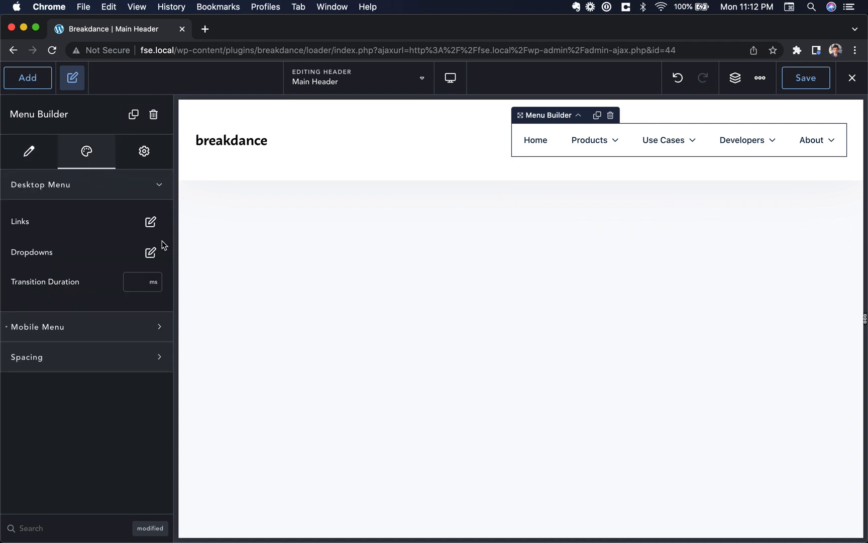
{"action": "left_click", "coordinate": [150, 252]}
{"action": "mouse_move", "coordinate": [603, 143]}
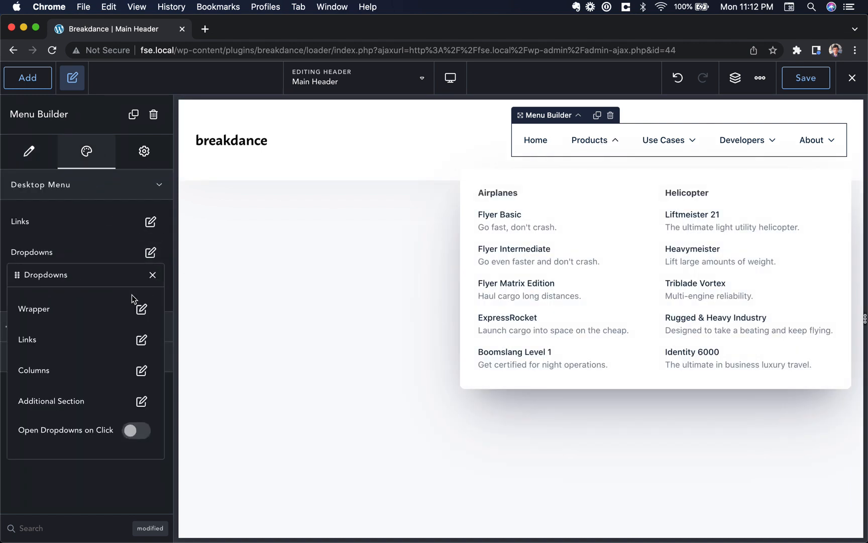
{"action": "left_click", "coordinate": [142, 308]}
Step: Try a purple #6824FF background on the dropdown wrapper and clear it again
{"action": "left_click", "coordinate": [293, 341]}
{"action": "left_click", "coordinate": [276, 411]}
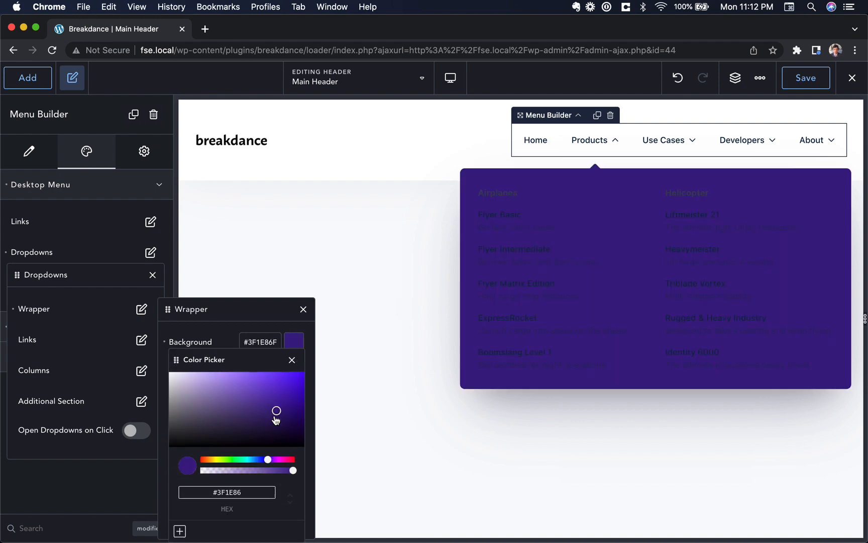
{"action": "left_click_drag", "start_coordinate": [275, 417], "coordinate": [287, 373]}
{"action": "left_click", "coordinate": [292, 361]}
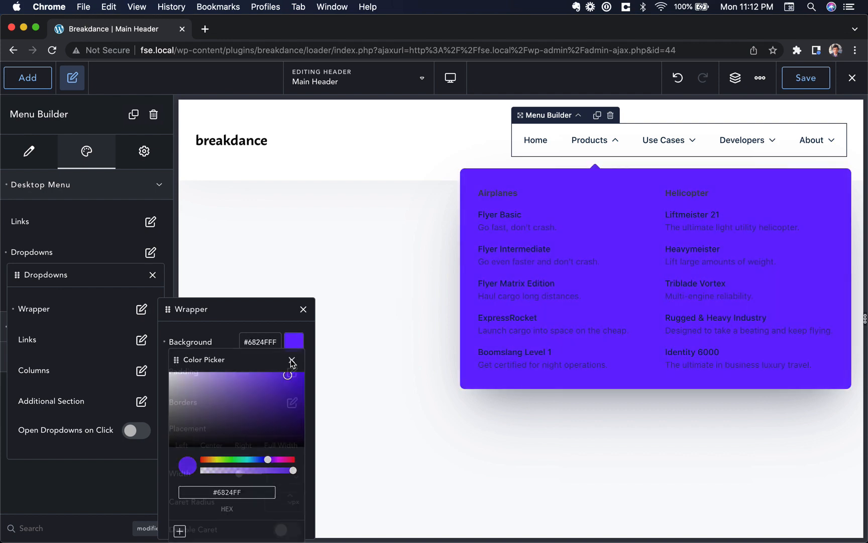
{"action": "left_click", "coordinate": [165, 341]}
Step: Set the dropdown wrapper's padding to 60 px on all sides
{"action": "left_click", "coordinate": [291, 371]}
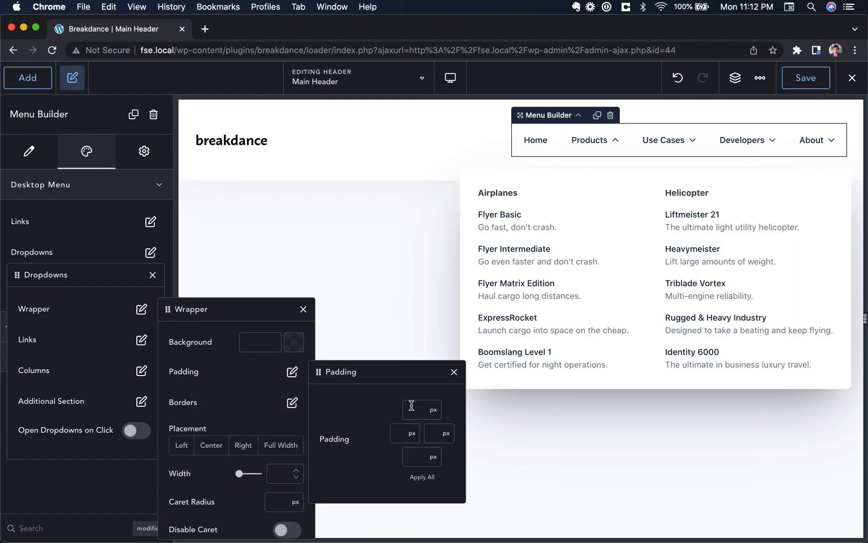
{"action": "type", "text": "20"}
{"action": "left_click", "coordinate": [421, 475]}
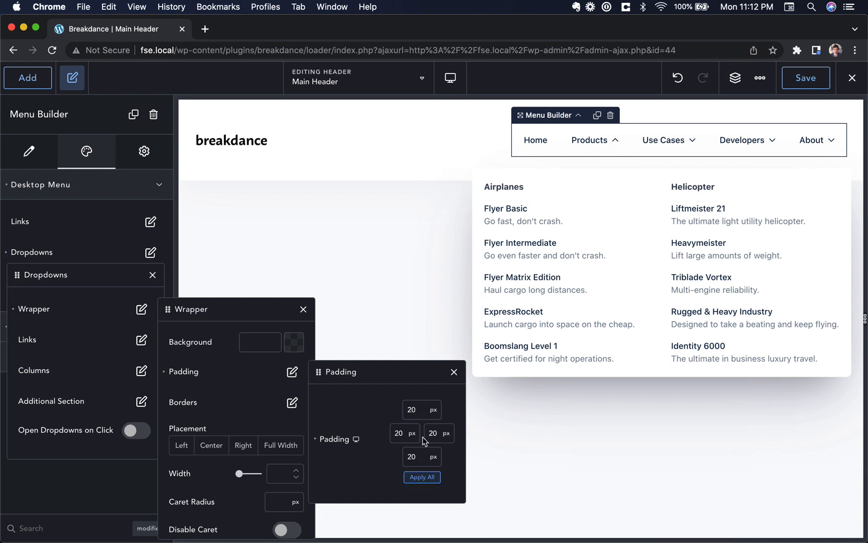
{"action": "type", "text": "60"}
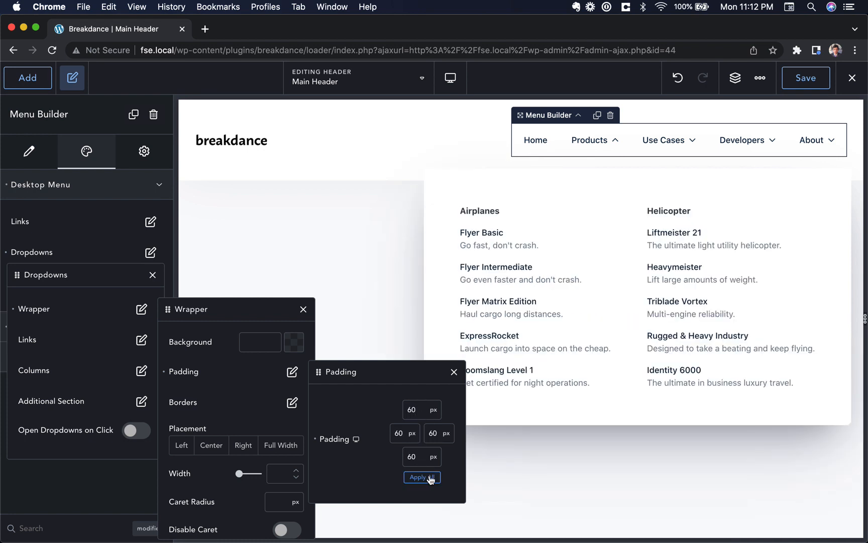
{"action": "left_click", "coordinate": [242, 422]}
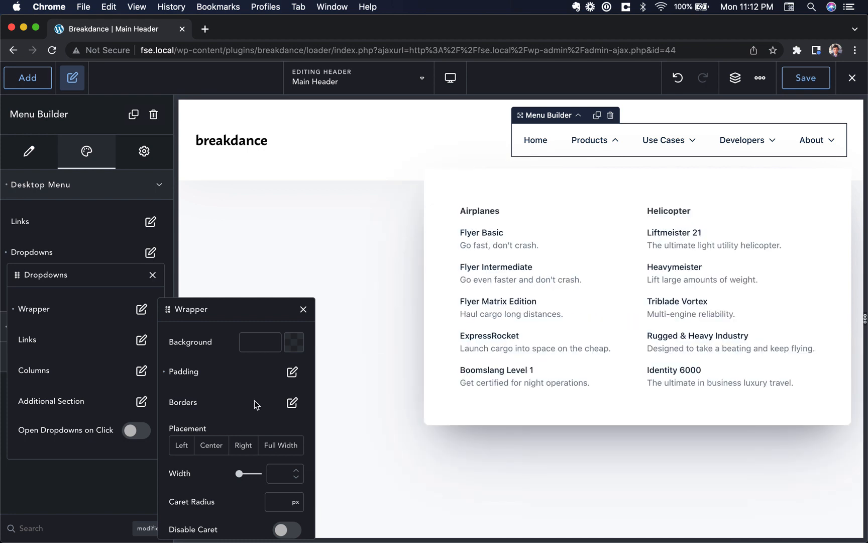
Step: Try the Left, Right, Center and Full Width placements for the dropdown wrapper and clear the placement setting
{"action": "left_click", "coordinate": [183, 445]}
{"action": "left_click", "coordinate": [253, 442]}
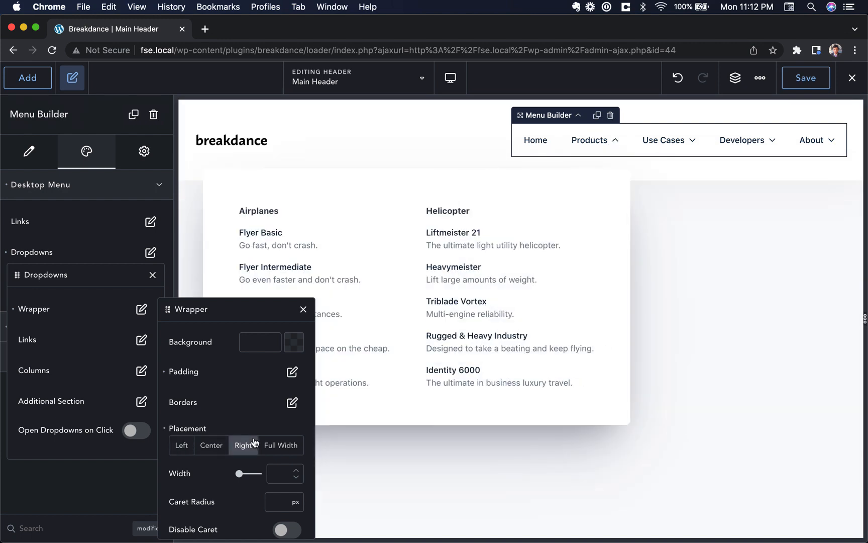
{"action": "left_click", "coordinate": [222, 447]}
{"action": "left_click", "coordinate": [274, 442]}
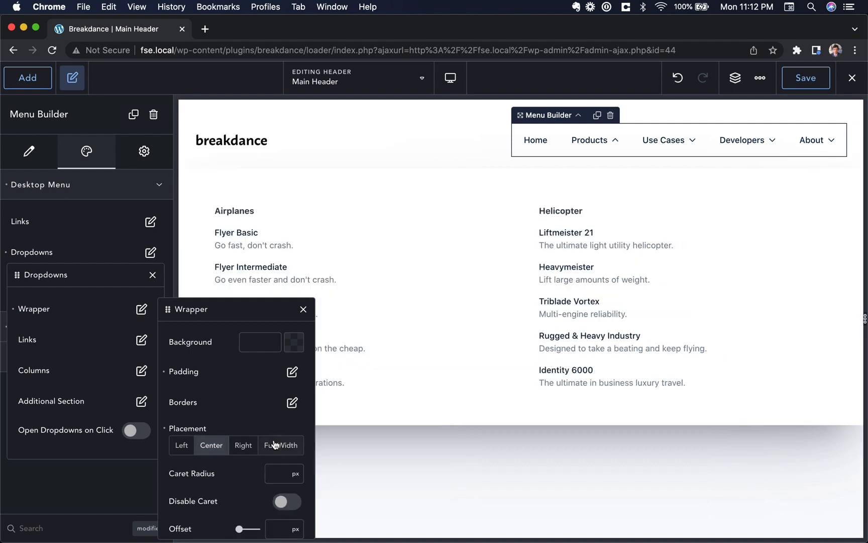
{"action": "left_click", "coordinate": [165, 428]}
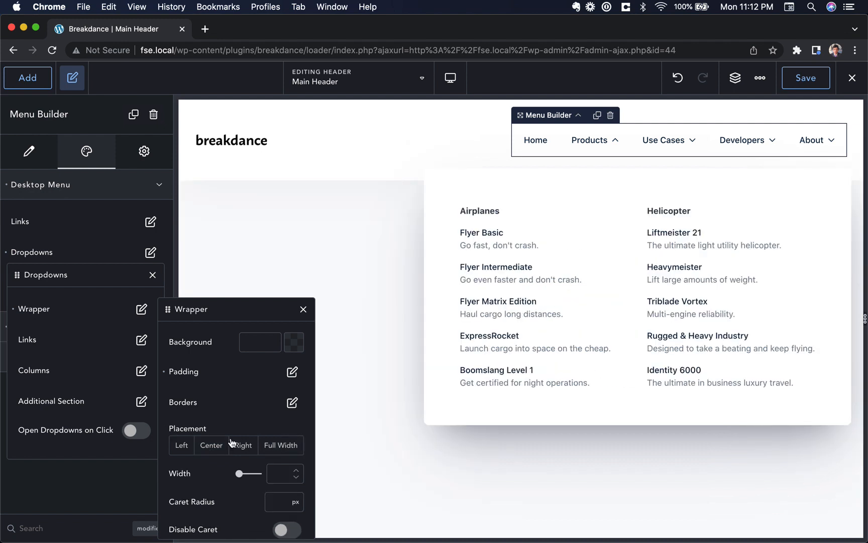
Step: Set the dropdown wrapper's offset to 20 px
{"action": "scroll", "coordinate": [244, 430], "scroll_direction": "down", "scroll_amount": 3}
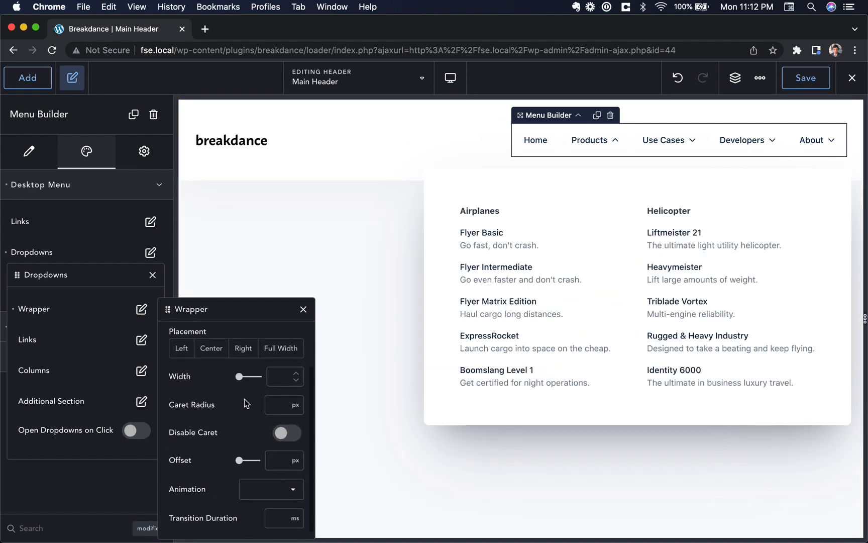
{"action": "left_click", "coordinate": [611, 142]}
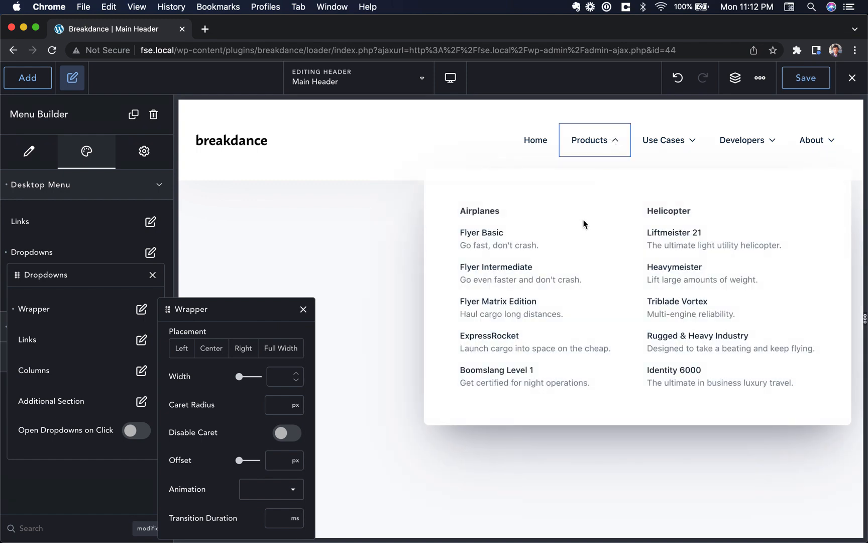
{"action": "scroll", "coordinate": [253, 425], "scroll_direction": "down", "scroll_amount": 1}
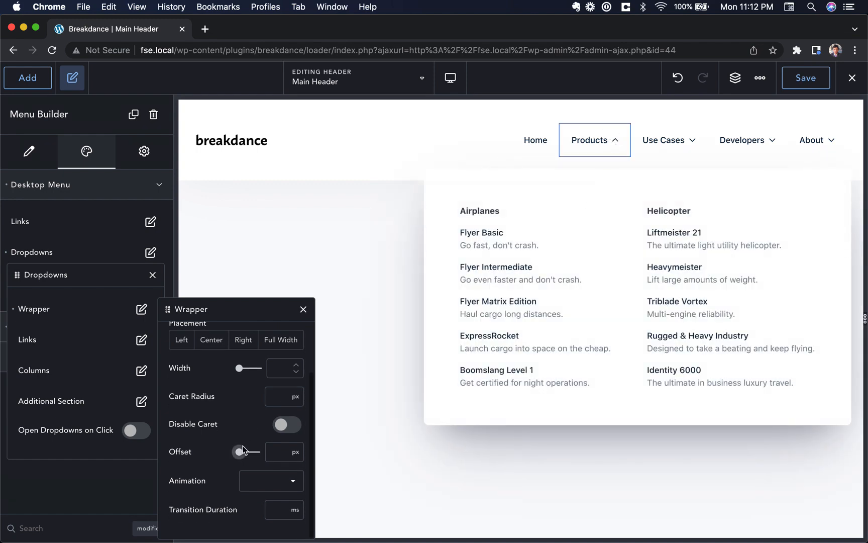
{"action": "mouse_move", "coordinate": [243, 449]}
{"action": "left_mouse_down"}
{"action": "mouse_move", "coordinate": [260, 446]}
{"action": "mouse_move", "coordinate": [231, 445]}
{"action": "mouse_move", "coordinate": [252, 445]}
{"action": "mouse_move", "coordinate": [242, 445]}
{"action": "left_mouse_up"}
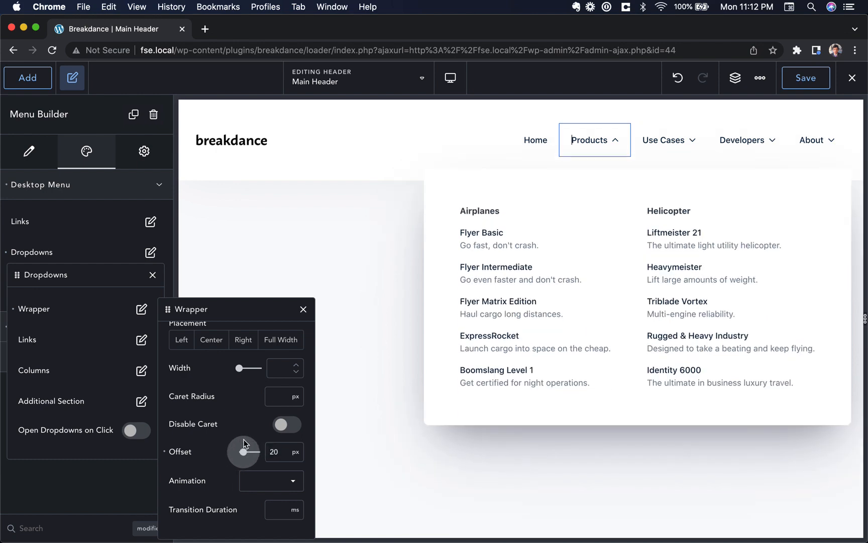
Step: Try the Rotate and Skew animations for the dropdowns, settle on Fade and leave the wrapper options
{"action": "left_click", "coordinate": [261, 479]}
{"action": "left_click", "coordinate": [285, 470]}
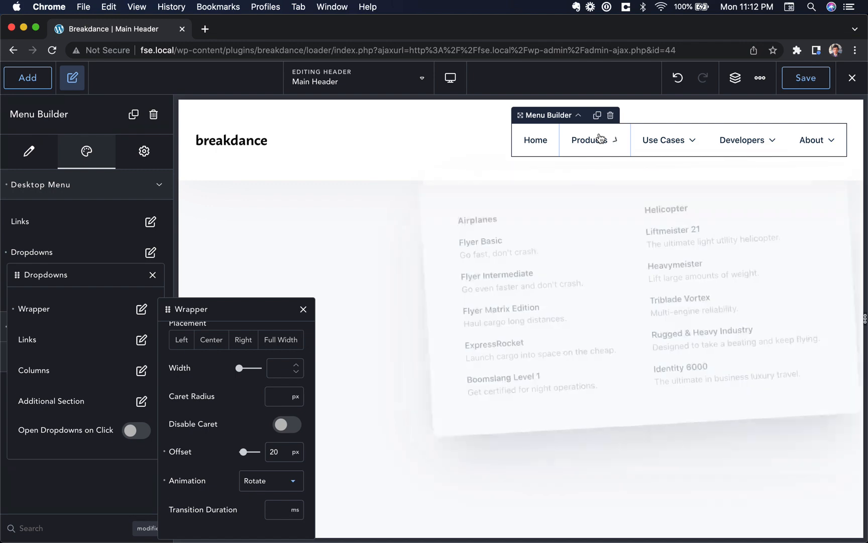
{"action": "left_click", "coordinate": [264, 480]}
{"action": "left_click", "coordinate": [276, 445]}
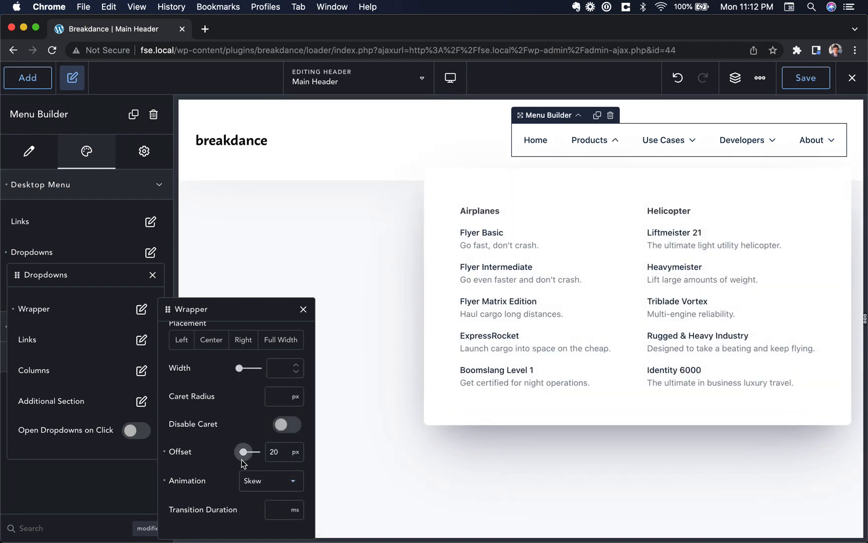
{"action": "left_click", "coordinate": [259, 480]}
{"action": "left_click", "coordinate": [286, 401]}
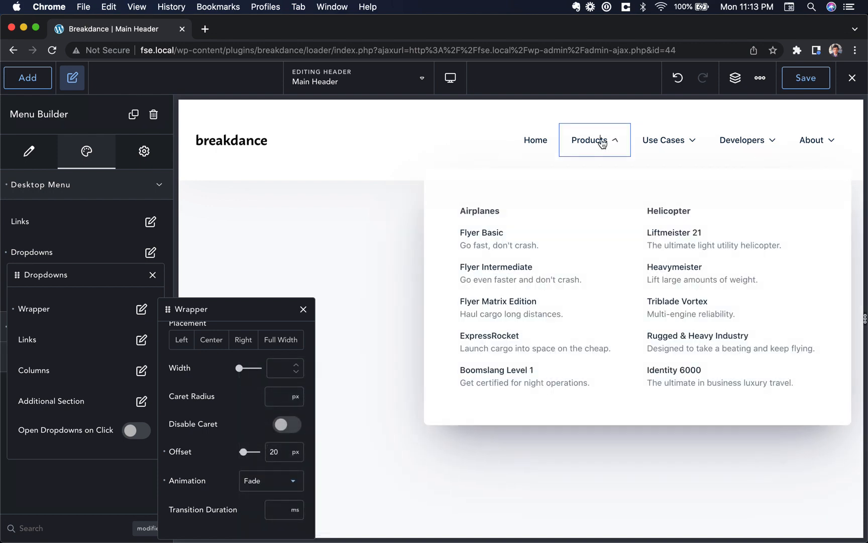
{"action": "left_click", "coordinate": [99, 370]}
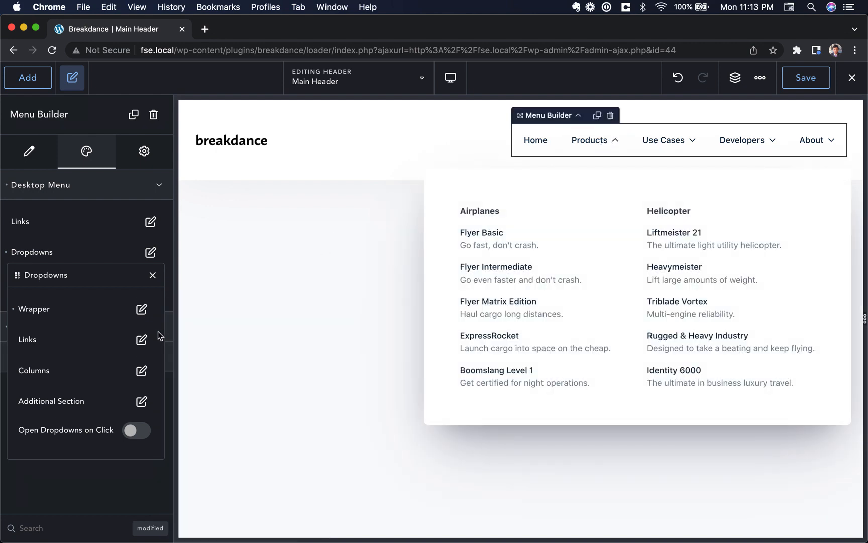
Step: Set the title color of the dropdown links to purple #6529E8
{"action": "left_click", "coordinate": [142, 340]}
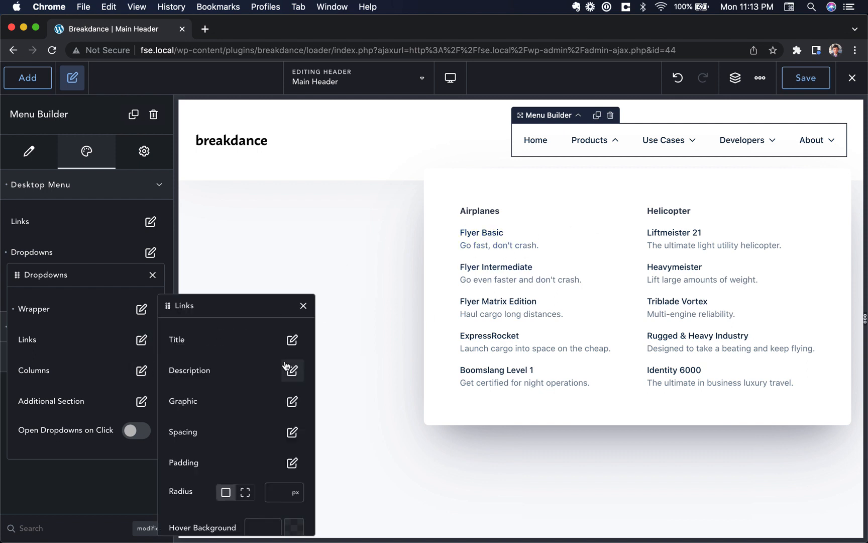
{"action": "left_click", "coordinate": [292, 340]}
{"action": "left_click", "coordinate": [442, 345]}
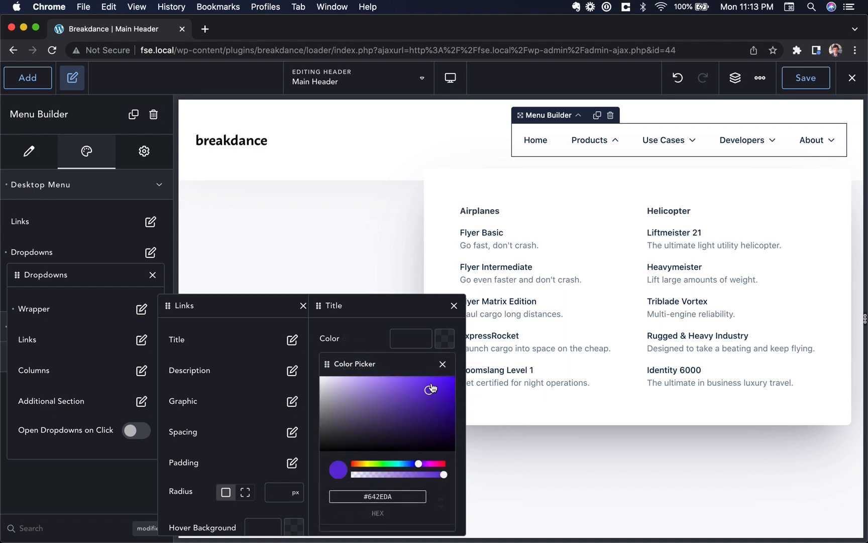
{"action": "left_click", "coordinate": [443, 361]}
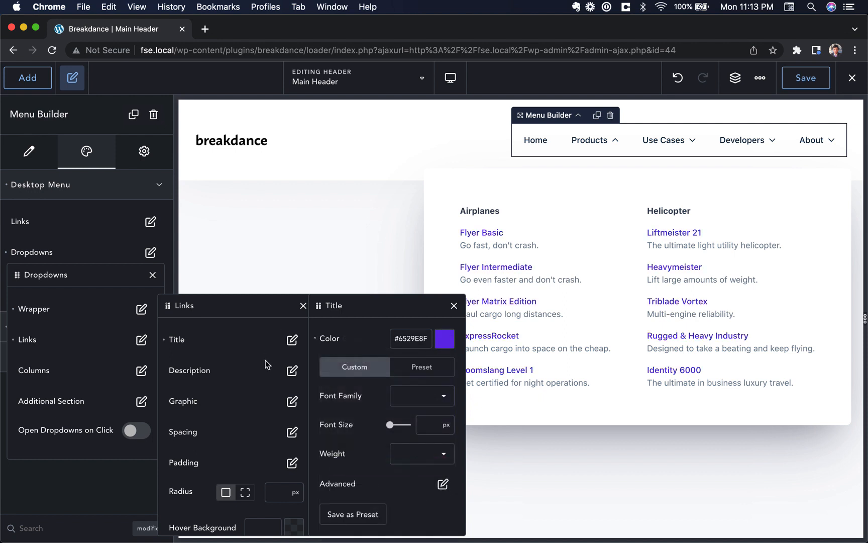
Step: Set the description color of the dropdown links to light purple #986DF3
{"action": "left_click", "coordinate": [291, 370]}
{"action": "left_click", "coordinate": [445, 344]}
{"action": "mouse_move", "coordinate": [425, 390]}
{"action": "left_mouse_down"}
{"action": "mouse_move", "coordinate": [360, 385]}
{"action": "mouse_move", "coordinate": [392, 389]}
{"action": "mouse_move", "coordinate": [400, 379]}
{"action": "left_mouse_up"}
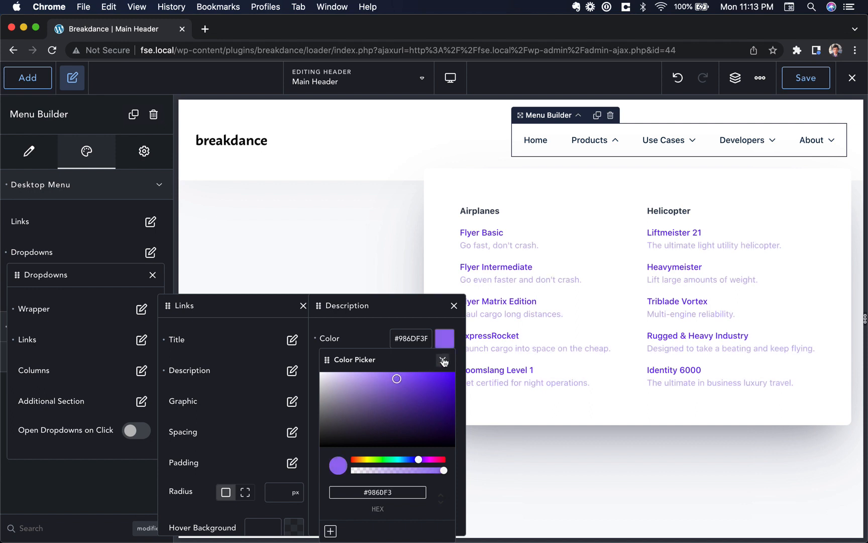
{"action": "left_click", "coordinate": [442, 360]}
Step: Set the font size of the dropdown column titles to 17 px
{"action": "left_click", "coordinate": [142, 370]}
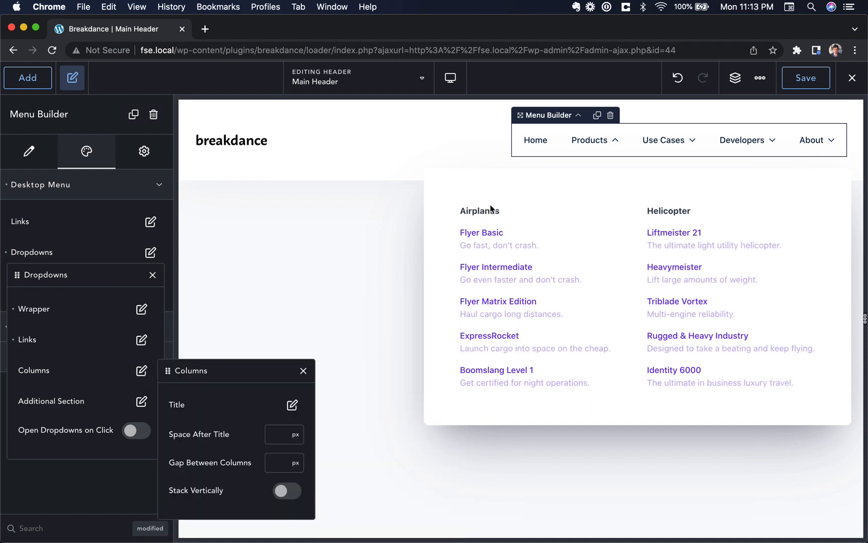
{"action": "left_click", "coordinate": [292, 406]}
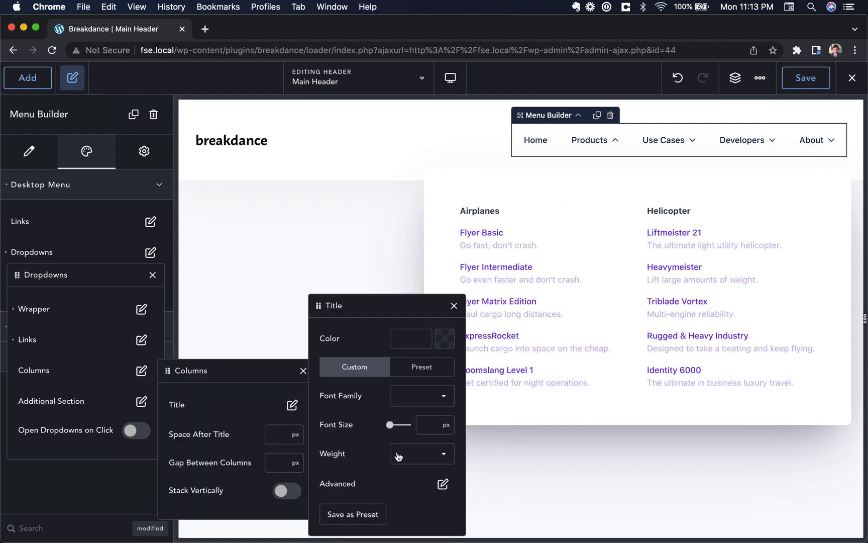
{"action": "left_click_drag", "start_coordinate": [392, 433], "coordinate": [395, 434]}
Step: Make the dropdown column titles uppercase with 1 px letter spacing and close the Dropdowns options
{"action": "left_click", "coordinate": [442, 483]}
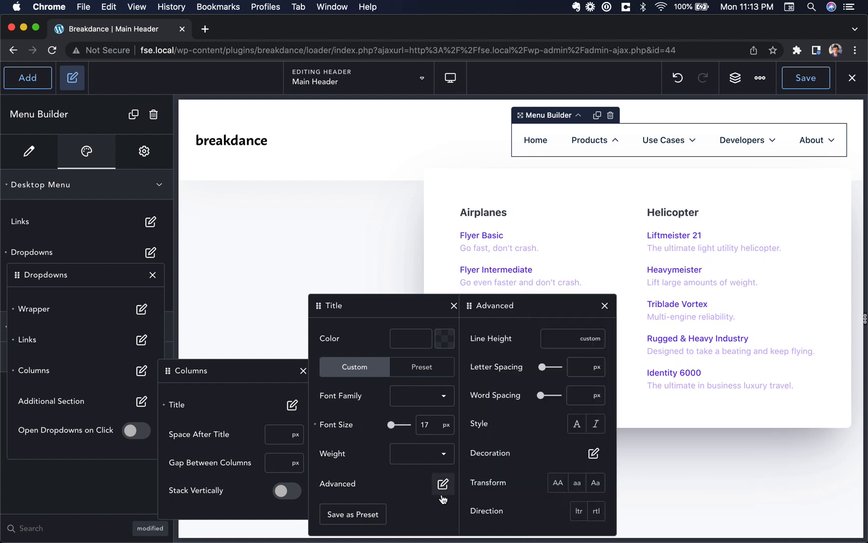
{"action": "left_click", "coordinate": [559, 484]}
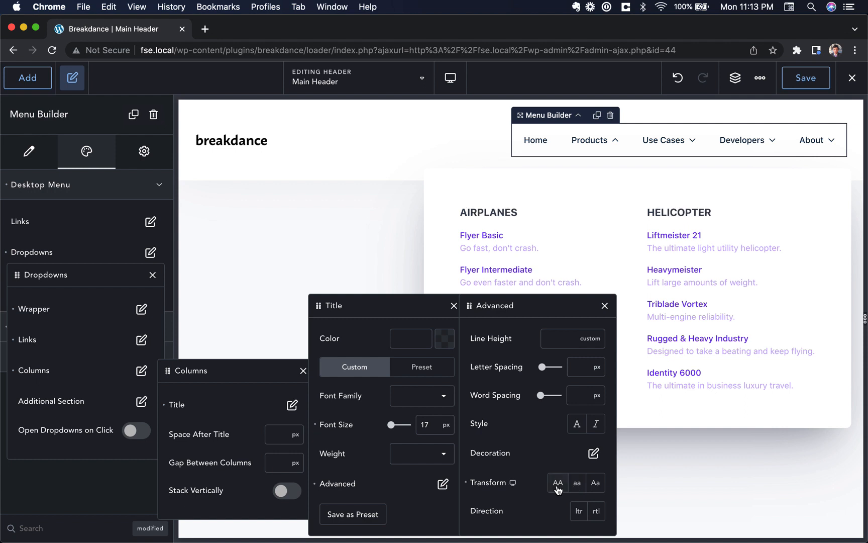
{"action": "left_click", "coordinate": [570, 368]}
{"action": "type", "text": "1"}
{"action": "left_click", "coordinate": [605, 305]}
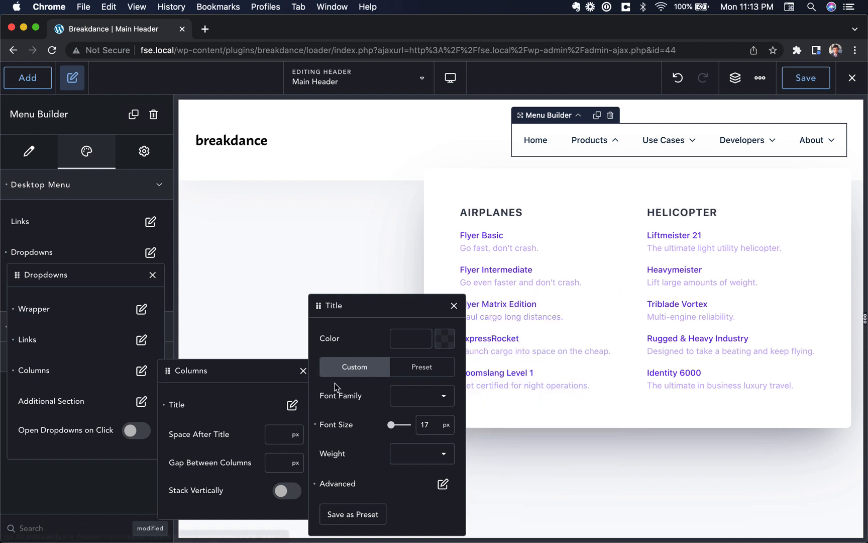
{"action": "left_click", "coordinate": [153, 275]}
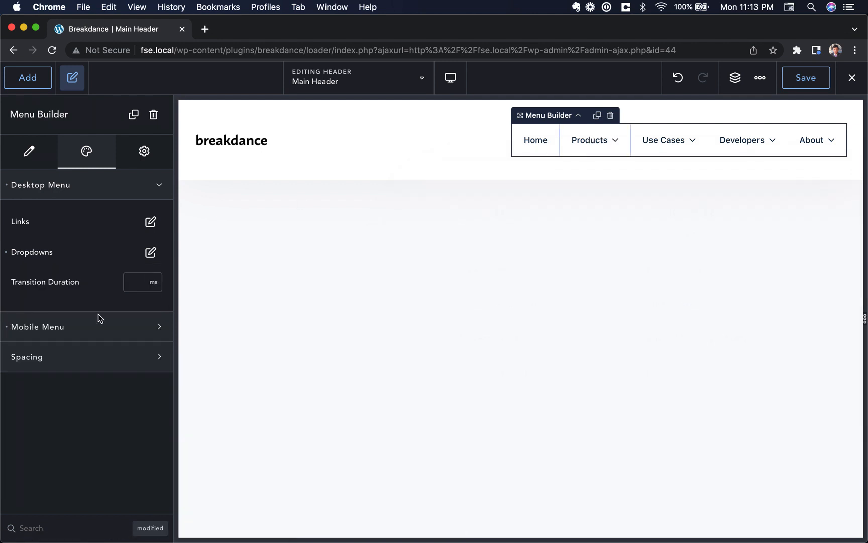
Step: View the Mobile Menu options and preview the opened and closed mobile menu at the Tablet Landscape breakpoint
{"action": "left_click", "coordinate": [87, 329]}
{"action": "scroll", "coordinate": [82, 345], "scroll_direction": "down", "scroll_amount": 5}
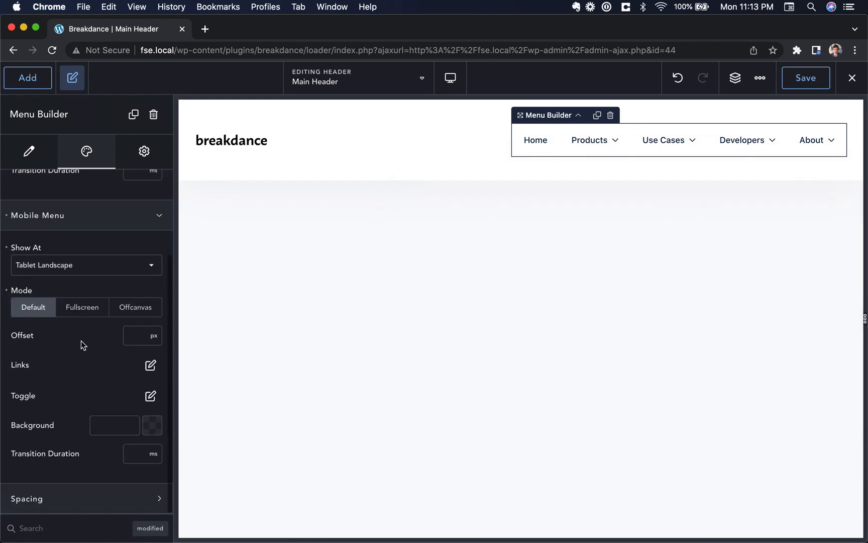
{"action": "left_click", "coordinate": [450, 78]}
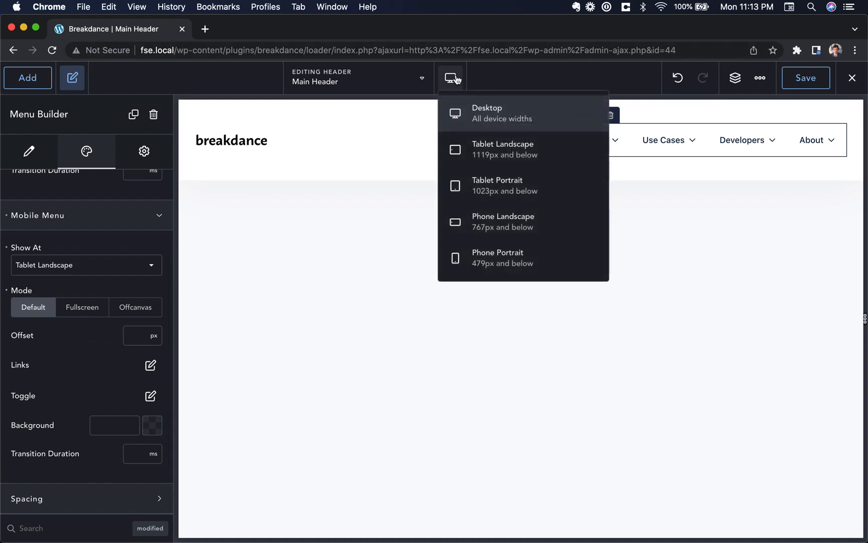
{"action": "left_click", "coordinate": [482, 153]}
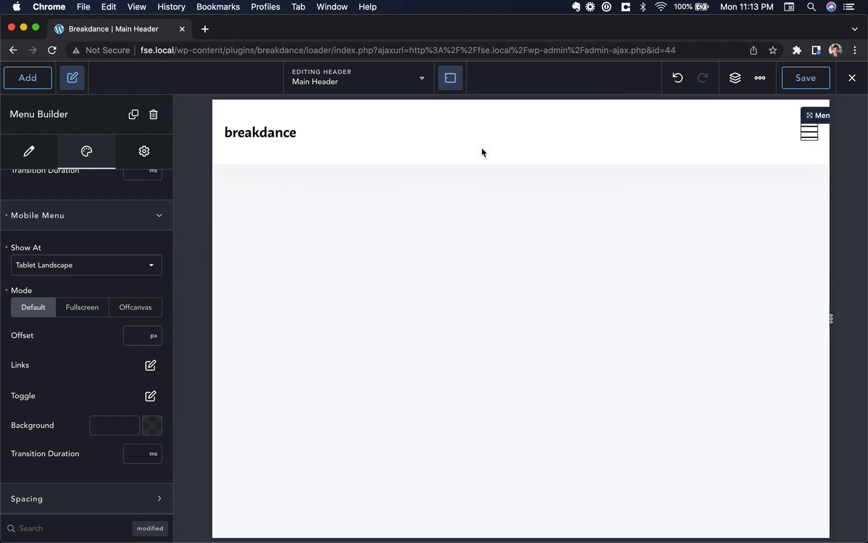
{"action": "left_click", "coordinate": [814, 135]}
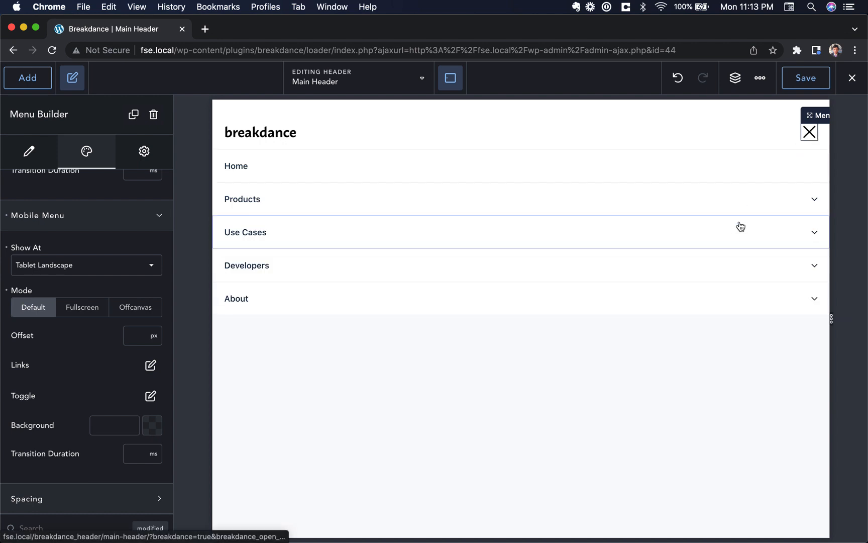
{"action": "left_click", "coordinate": [810, 134]}
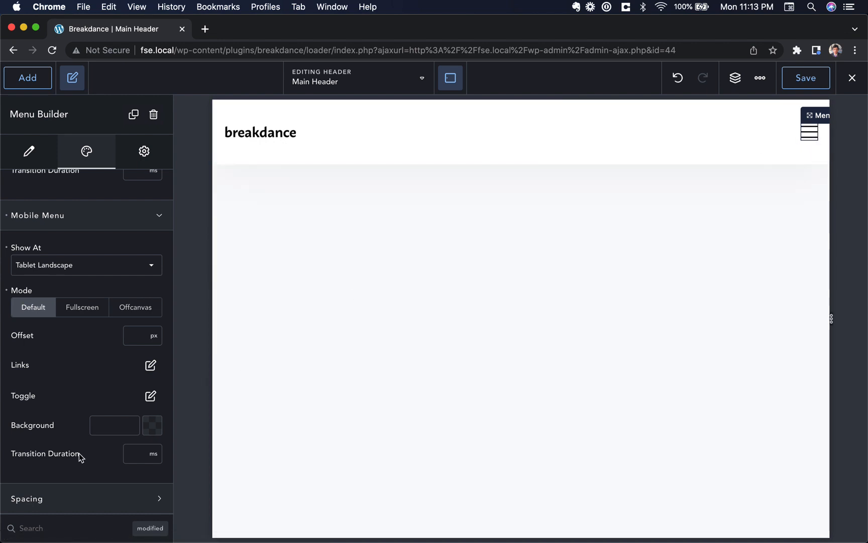
Step: Set the mobile menu to show at Phone Landscape and preview the header at the Tablet Portrait and Phone Landscape breakpoints
{"action": "left_click", "coordinate": [89, 269]}
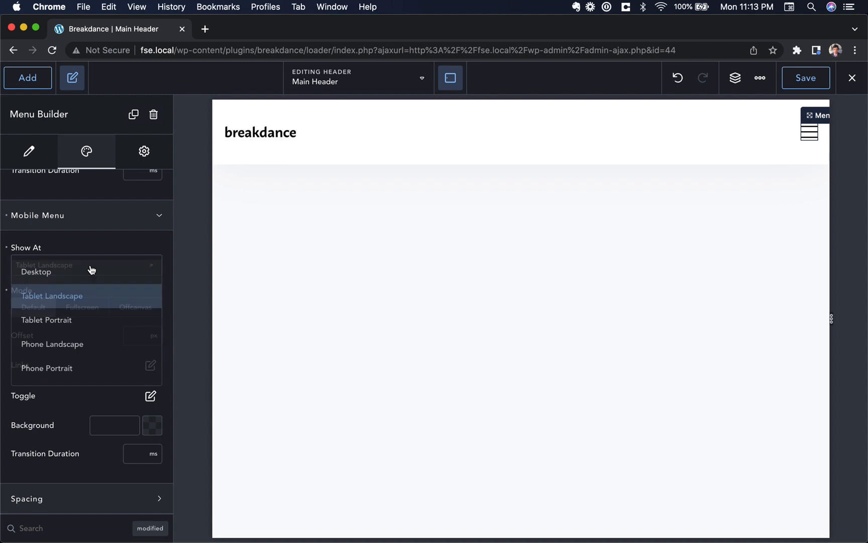
{"action": "left_click", "coordinate": [74, 343]}
{"action": "left_click", "coordinate": [450, 78]}
{"action": "left_click", "coordinate": [477, 181]}
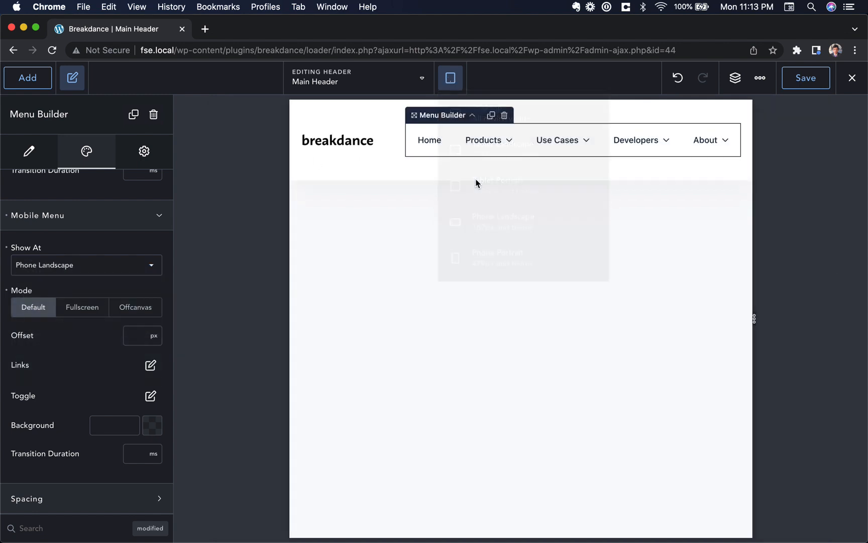
{"action": "left_click", "coordinate": [449, 76]}
{"action": "left_click", "coordinate": [467, 226]}
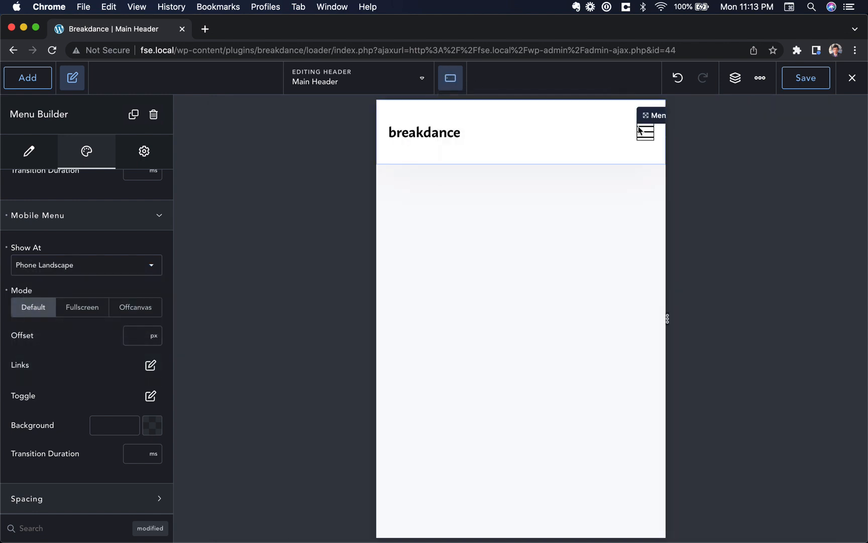
Step: Preview the opened mobile menu, expanding the Products, Use Cases and Developers submenus with their nested columns, and close it
{"action": "left_click", "coordinate": [646, 136]}
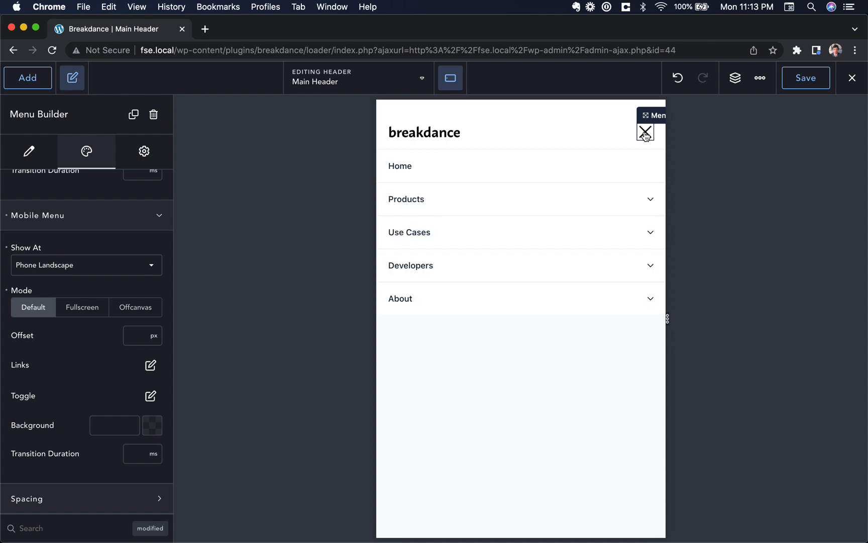
{"action": "left_click", "coordinate": [632, 200]}
{"action": "left_click", "coordinate": [646, 232]}
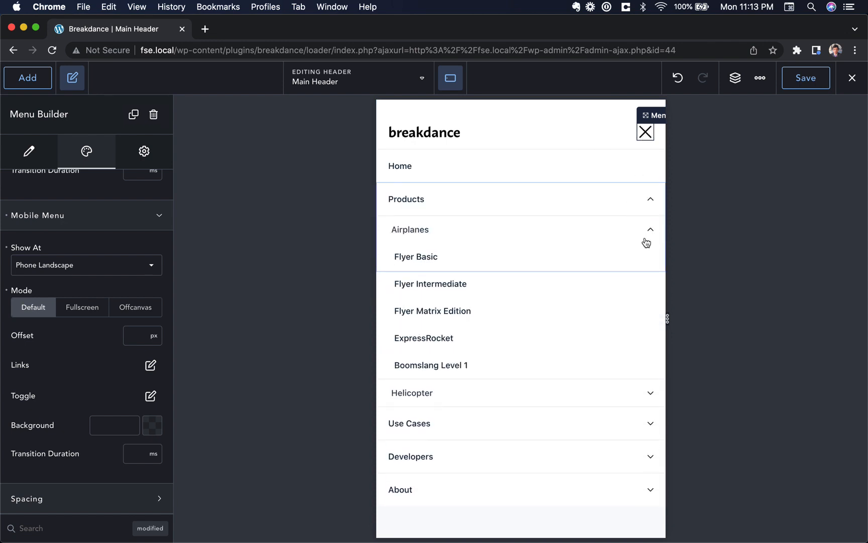
{"action": "left_click", "coordinate": [626, 397]}
{"action": "scroll", "coordinate": [628, 398], "scroll_direction": "down", "scroll_amount": 3}
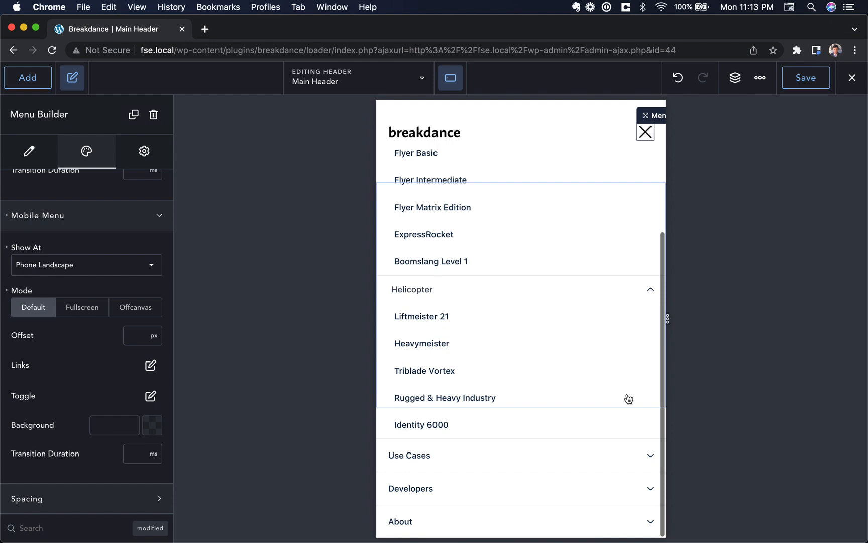
{"action": "left_click", "coordinate": [622, 458]}
{"action": "scroll", "coordinate": [619, 467], "scroll_direction": "down", "scroll_amount": 3}
{"action": "left_click", "coordinate": [614, 492]}
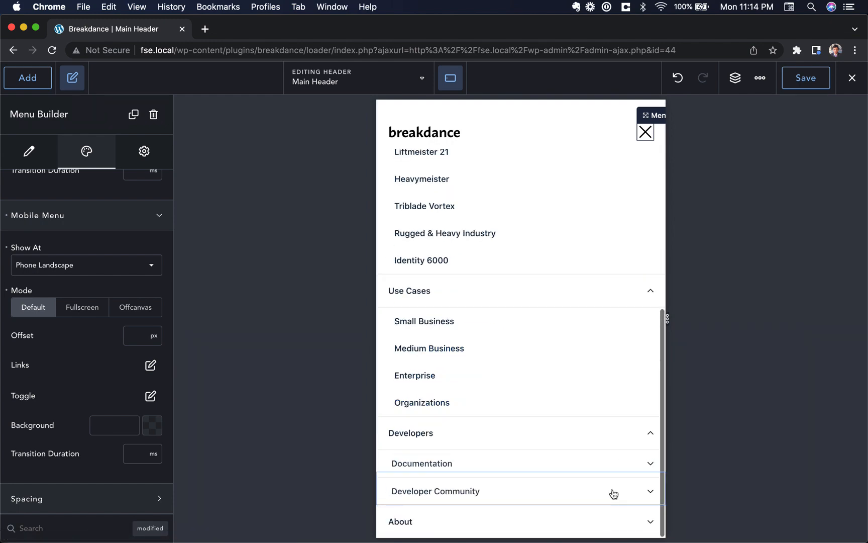
{"action": "left_click", "coordinate": [606, 487]}
{"action": "left_click", "coordinate": [623, 457]}
{"action": "scroll", "coordinate": [620, 457], "scroll_direction": "down", "scroll_amount": 5}
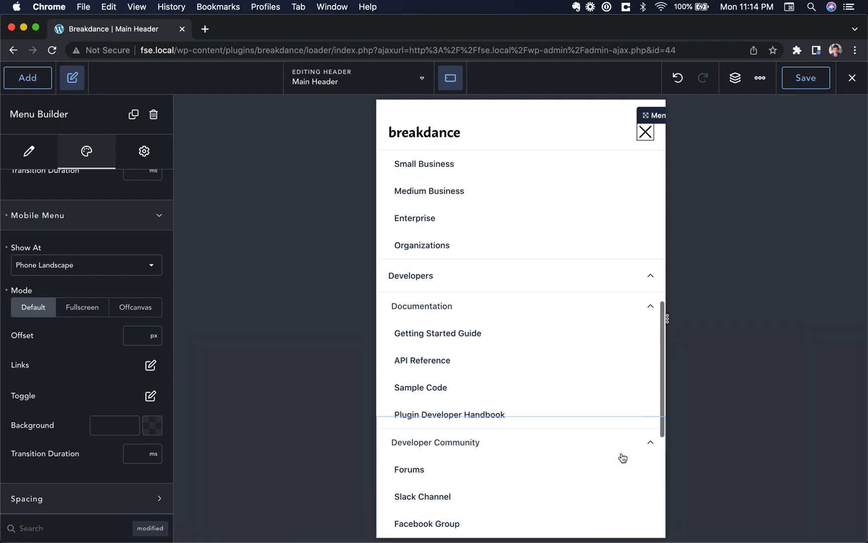
{"action": "scroll", "coordinate": [550, 281], "scroll_direction": "up", "scroll_amount": 6}
{"action": "scroll", "coordinate": [545, 292], "scroll_direction": "up", "scroll_amount": 4}
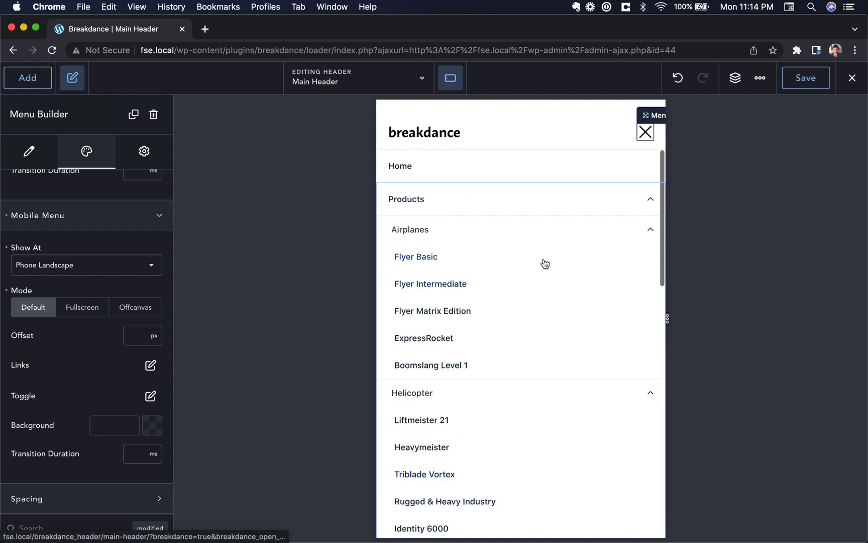
{"action": "left_click", "coordinate": [645, 132]}
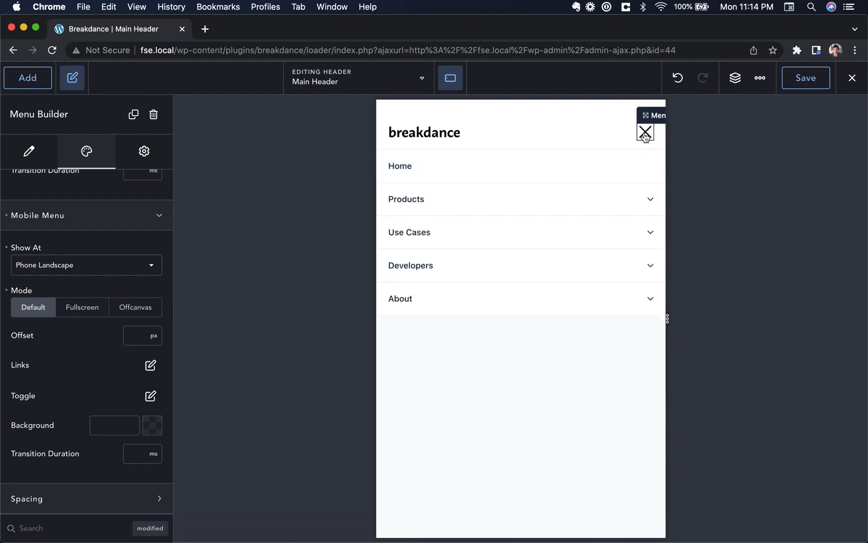
{"action": "left_click", "coordinate": [645, 133]}
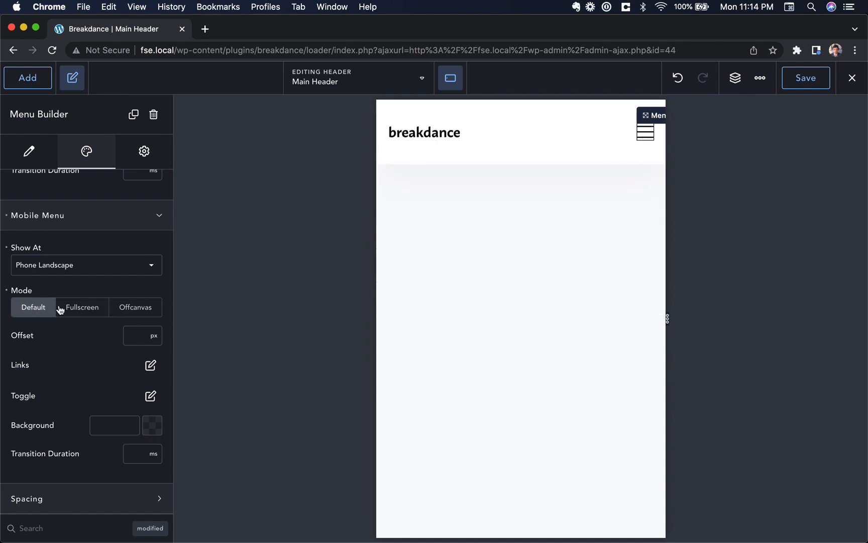
Step: Preview the Fullscreen mode of the mobile menu, switch the mode to Offcanvas and preview the off-canvas menu
{"action": "left_click", "coordinate": [78, 307]}
{"action": "left_click", "coordinate": [646, 134]}
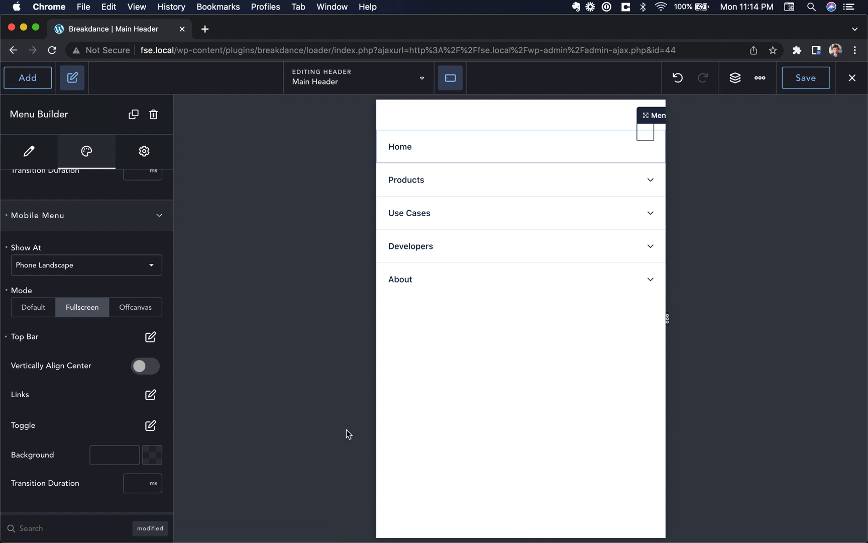
{"action": "left_click", "coordinate": [135, 315]}
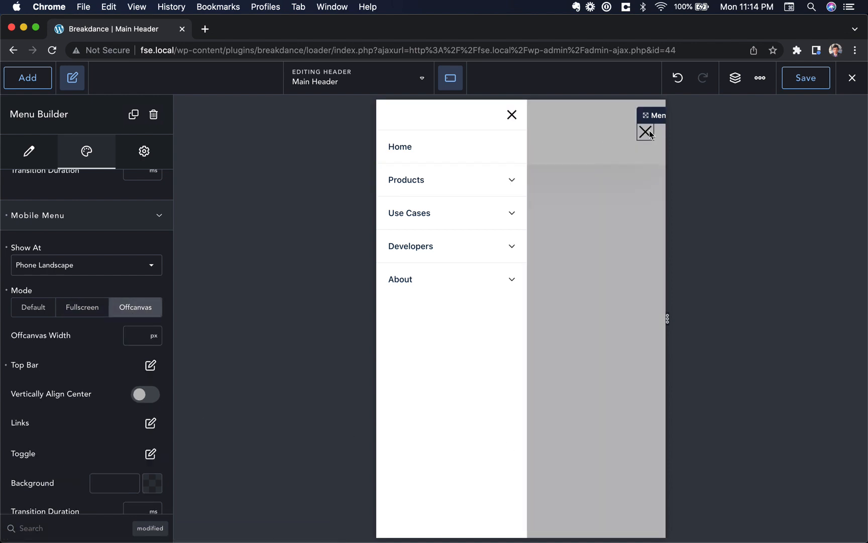
{"action": "left_click", "coordinate": [645, 132]}
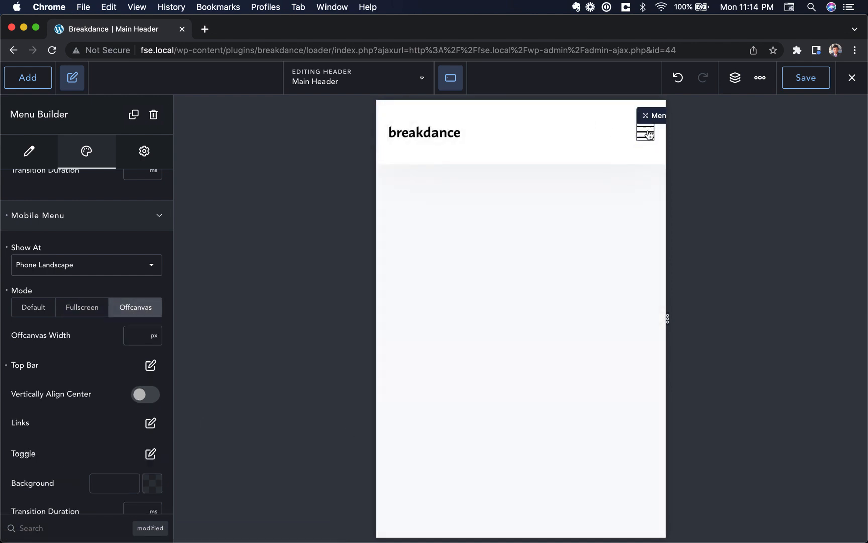
{"action": "left_click", "coordinate": [648, 132]}
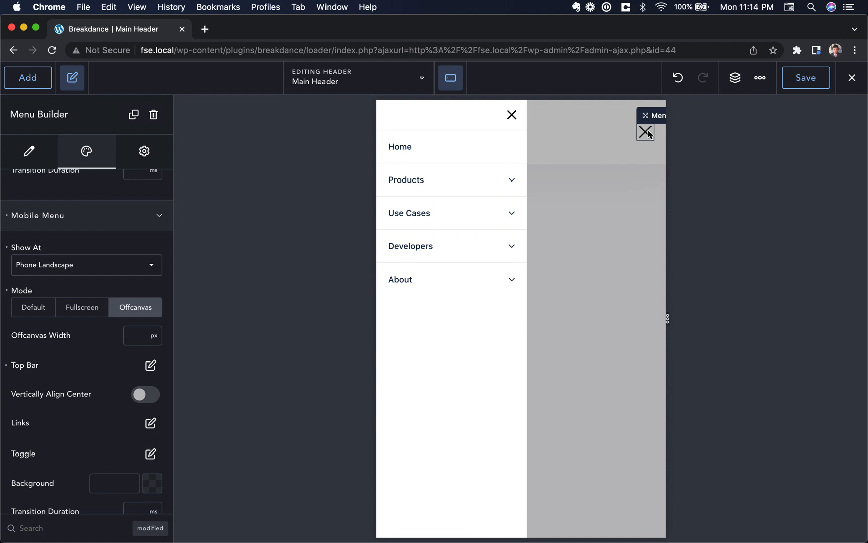
Step: Set the off-canvas width of the mobile menu to 400 px and preview it closing and opening
{"action": "left_click", "coordinate": [128, 333]}
{"action": "type", "text": "450"}
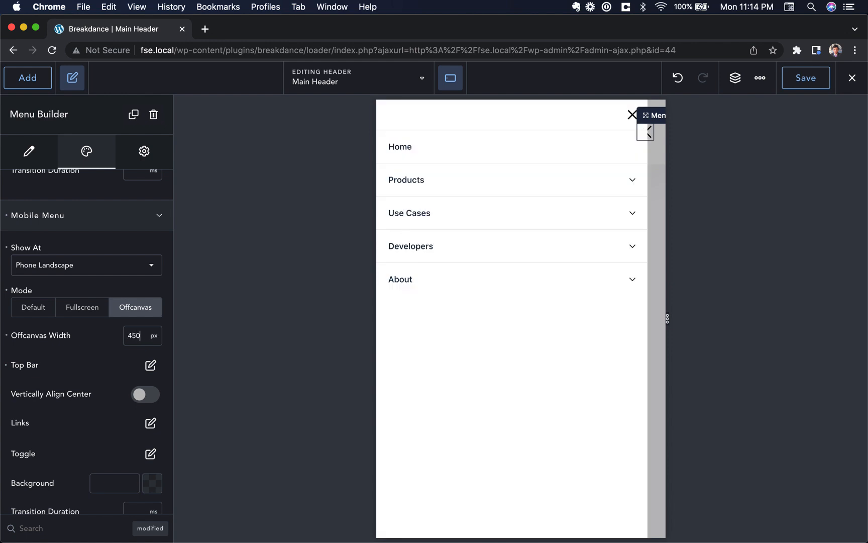
{"action": "key", "text": "Down"}
{"action": "key", "text": "Down"}
{"action": "key", "text": "Down"}
{"action": "key", "text": "Down"}
{"action": "key", "text": "super+a"}
{"action": "type", "text": "400"}
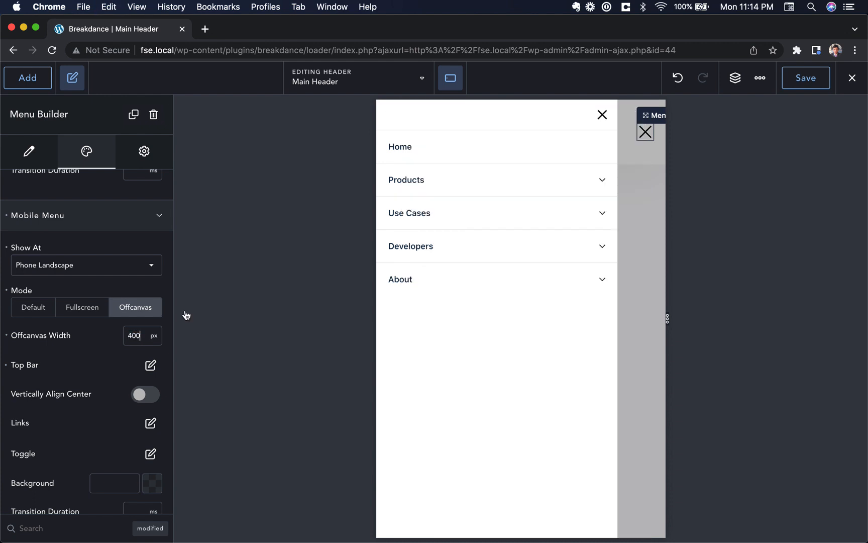
{"action": "left_click", "coordinate": [646, 132]}
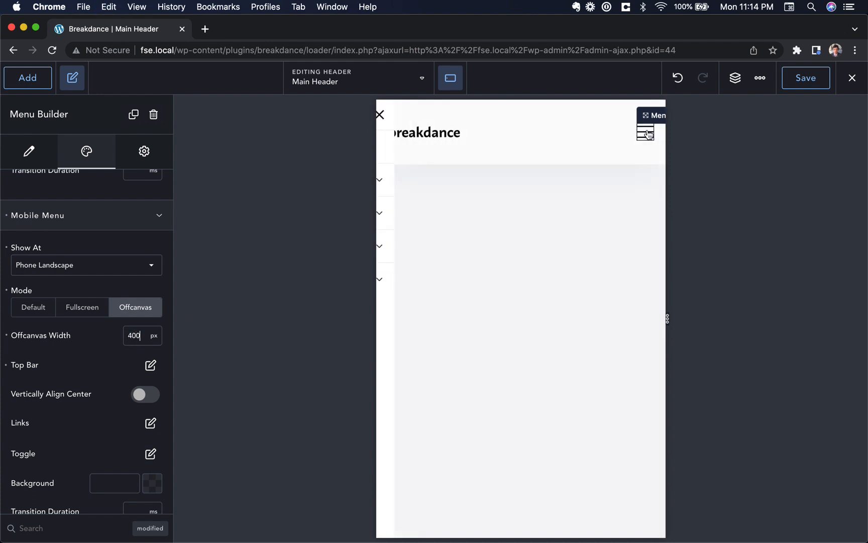
{"action": "left_click", "coordinate": [646, 132]}
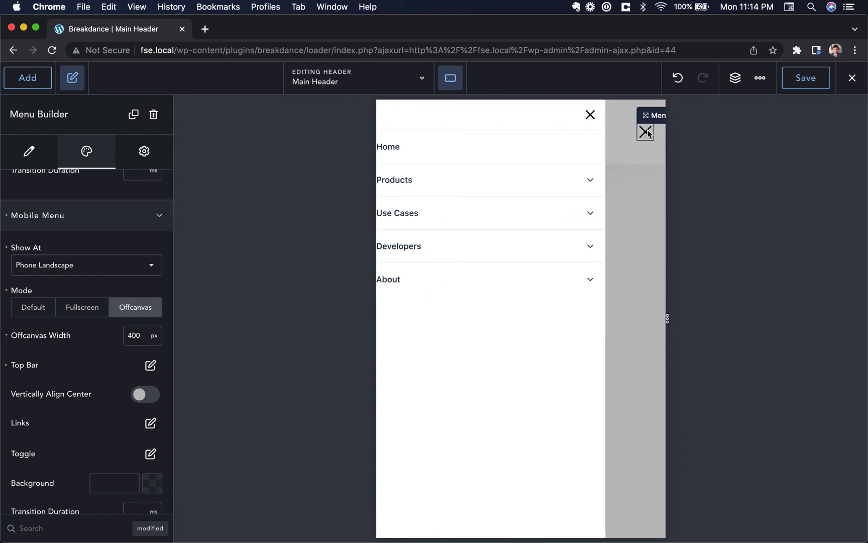
Step: Add the breakdance logo from the media library to the off-canvas top bar with a width of 90 px
{"action": "left_click", "coordinate": [150, 366]}
{"action": "left_click", "coordinate": [86, 421]}
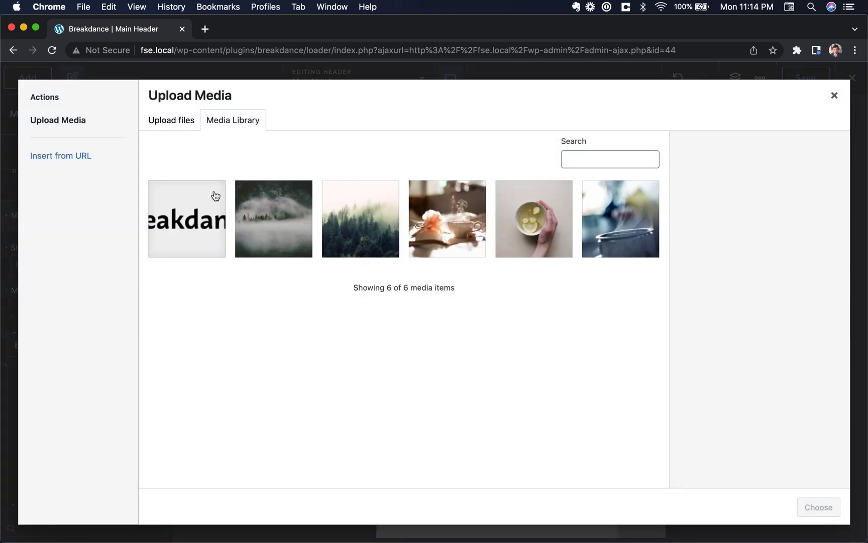
{"action": "left_click", "coordinate": [222, 202]}
{"action": "left_click", "coordinate": [818, 506]}
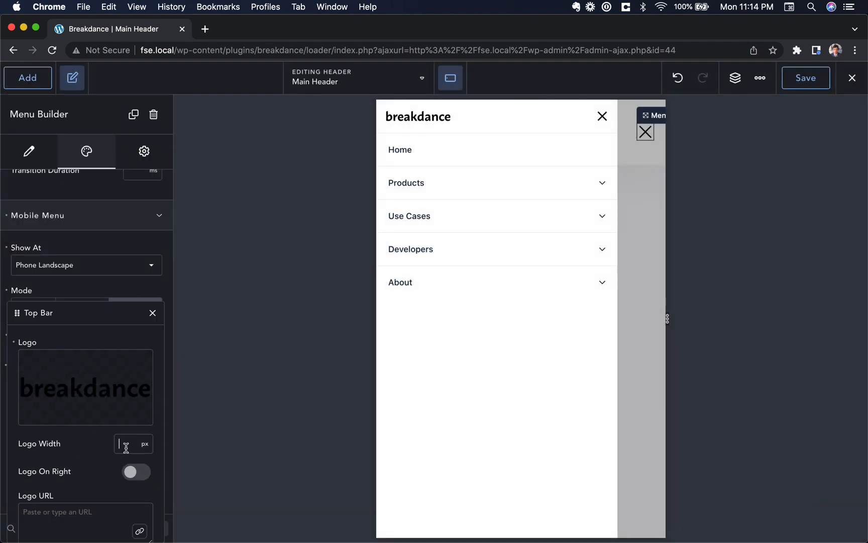
{"action": "type", "text": "90"}
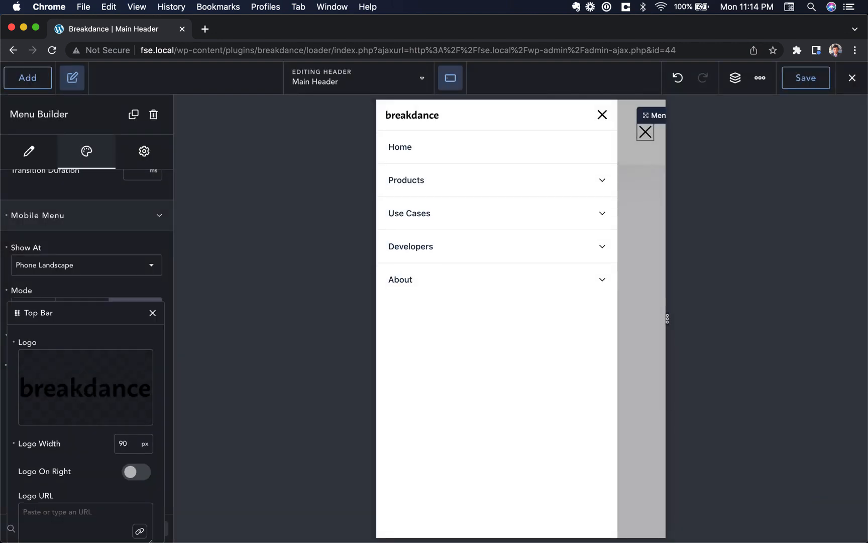
{"action": "left_click", "coordinate": [136, 472]}
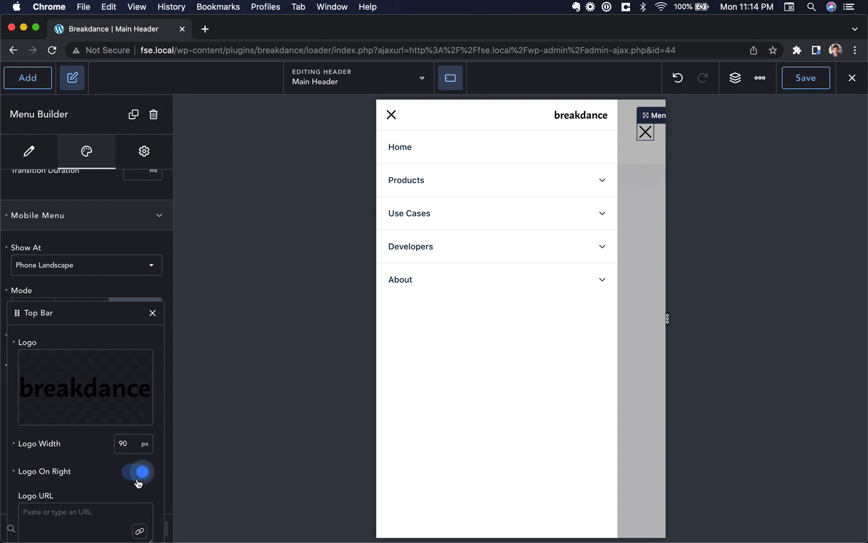
{"action": "left_click", "coordinate": [138, 473]}
{"action": "left_click", "coordinate": [153, 313]}
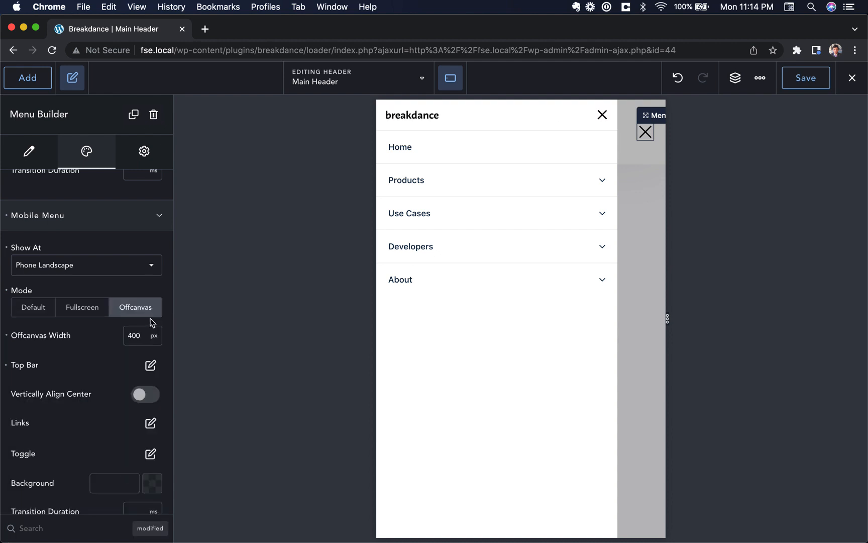
Step: Try a #FBF6FF background and the No Border option on the mobile menu links, and reset both
{"action": "scroll", "coordinate": [118, 420], "scroll_direction": "down", "scroll_amount": 2}
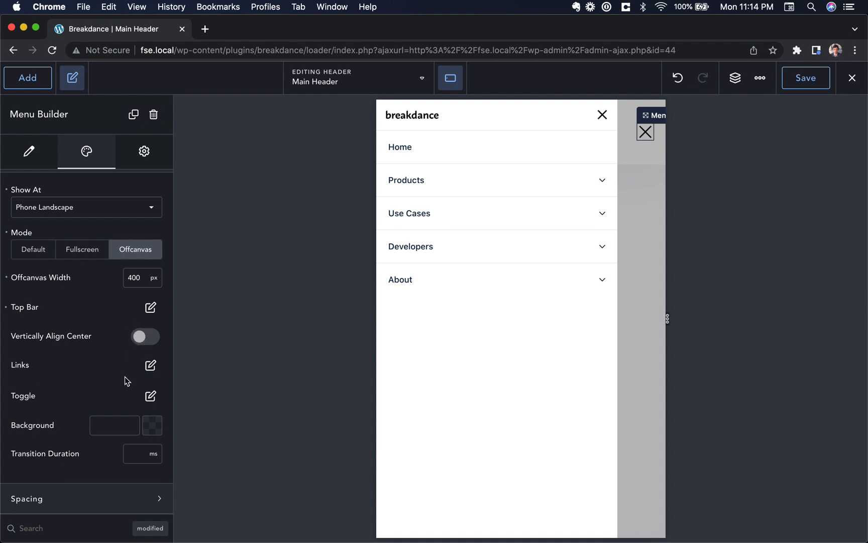
{"action": "left_click", "coordinate": [148, 365]}
{"action": "left_click", "coordinate": [143, 338]}
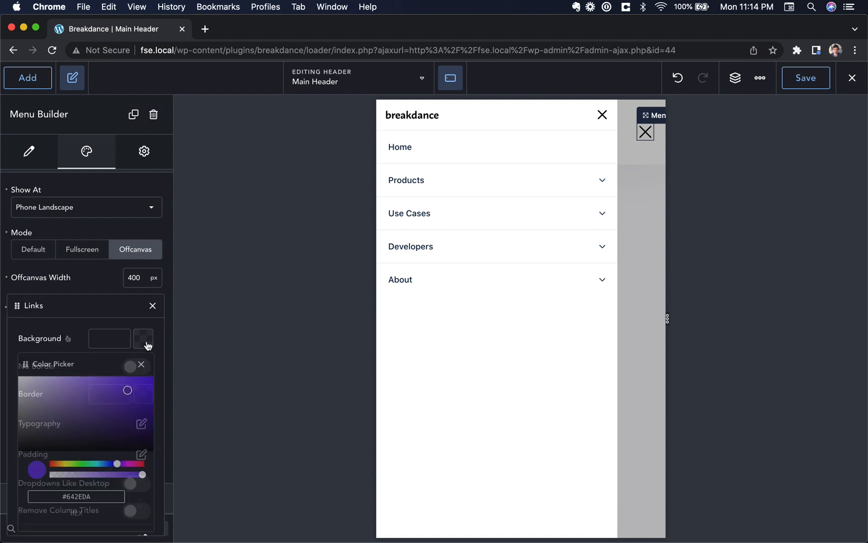
{"action": "left_click_drag", "start_coordinate": [142, 399], "coordinate": [23, 372]}
{"action": "left_click", "coordinate": [141, 360]}
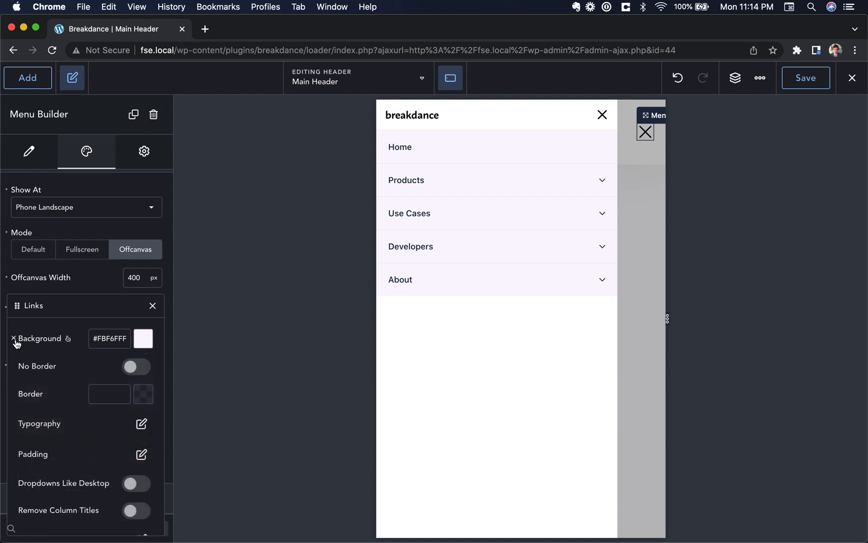
{"action": "left_click", "coordinate": [14, 338]}
{"action": "left_click", "coordinate": [129, 367]}
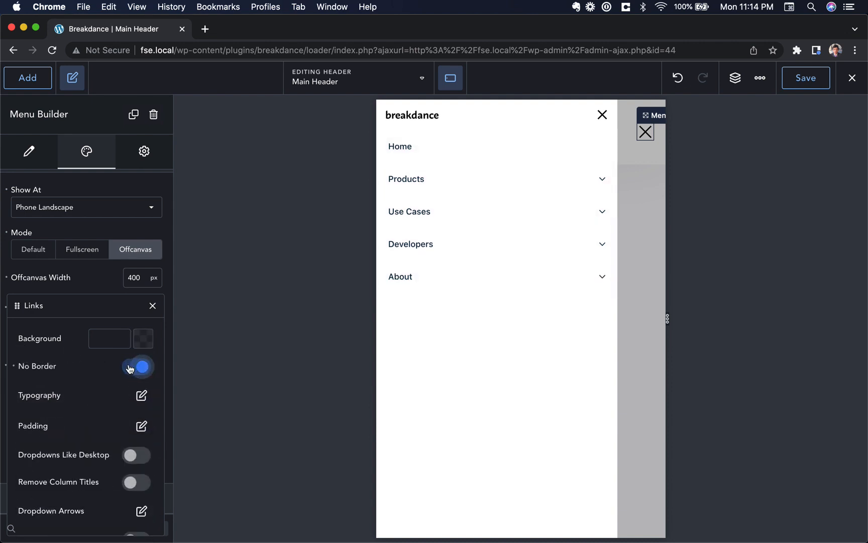
{"action": "left_click", "coordinate": [130, 368]}
Step: Set the Level 1 typography color of the mobile menu links to purple #631CFF
{"action": "left_click", "coordinate": [136, 422]}
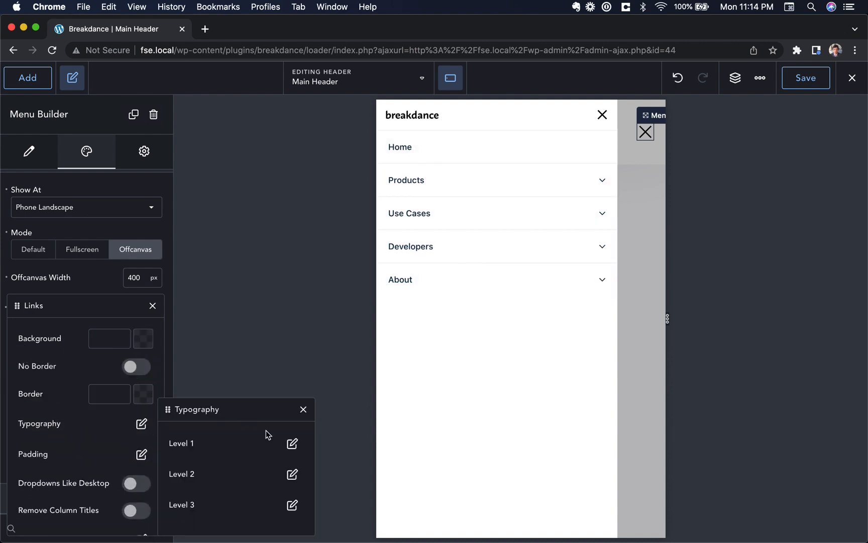
{"action": "left_click", "coordinate": [290, 442]}
{"action": "left_click", "coordinate": [507, 177]}
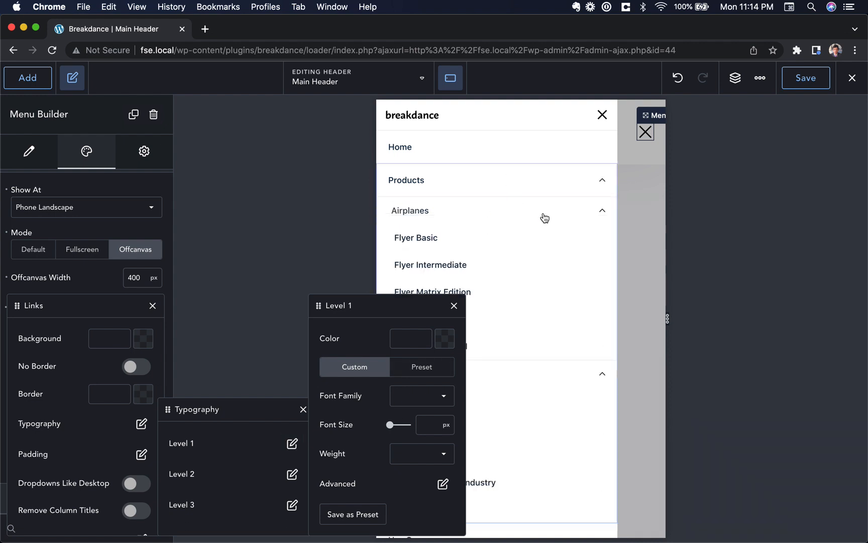
{"action": "left_click", "coordinate": [414, 339]}
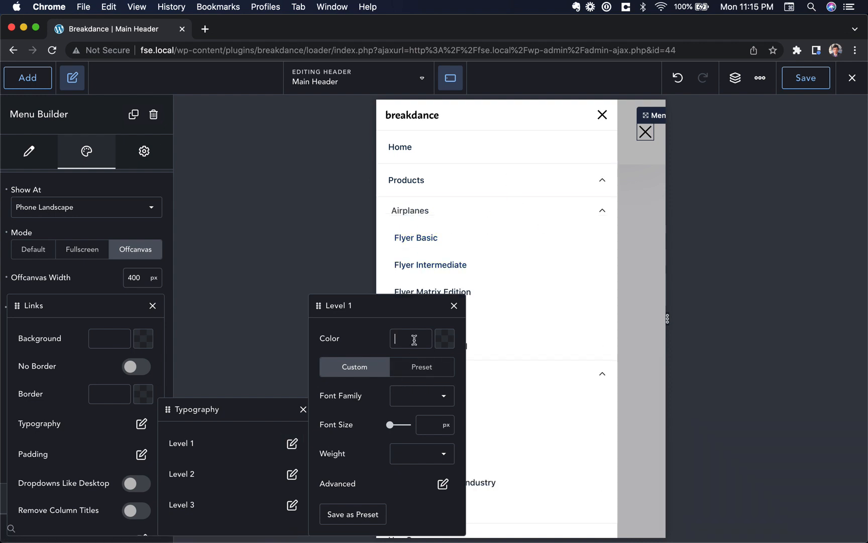
{"action": "left_click", "coordinate": [444, 338]}
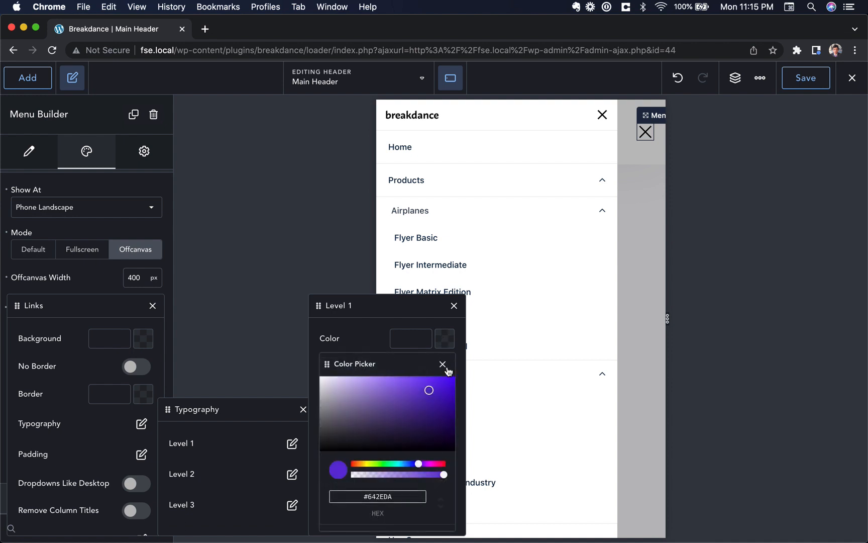
{"action": "left_click", "coordinate": [443, 363]}
{"action": "left_click", "coordinate": [440, 339]}
{"action": "left_click_drag", "start_coordinate": [443, 388], "coordinate": [442, 371]}
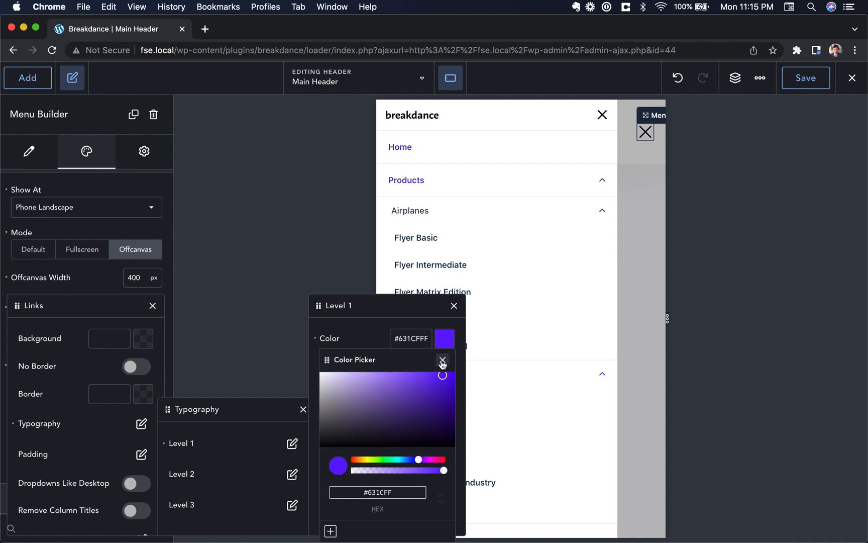
{"action": "left_click", "coordinate": [442, 362]}
Step: Set the Level 2 typography color of the mobile menu links to lighter purple #8C5AFF
{"action": "left_click", "coordinate": [291, 474]}
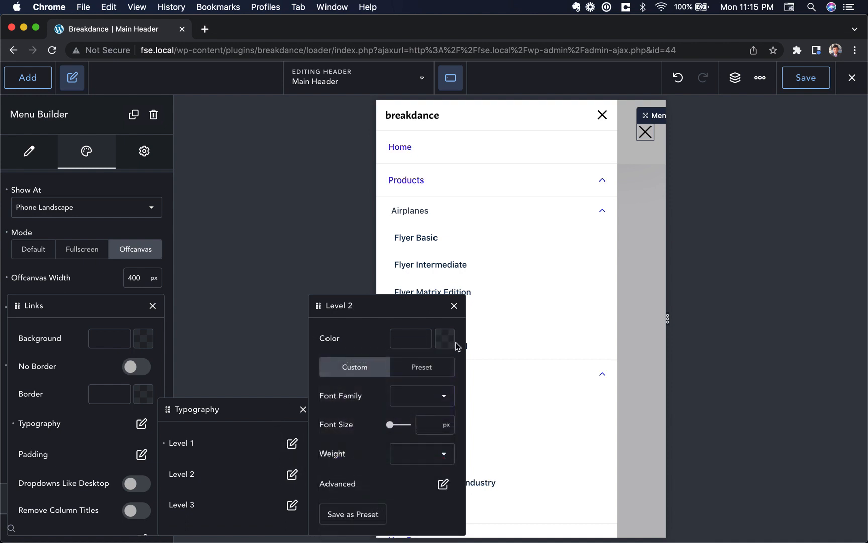
{"action": "left_click", "coordinate": [451, 343]}
{"action": "left_click", "coordinate": [414, 404]}
{"action": "left_click_drag", "start_coordinate": [414, 404], "coordinate": [409, 373]}
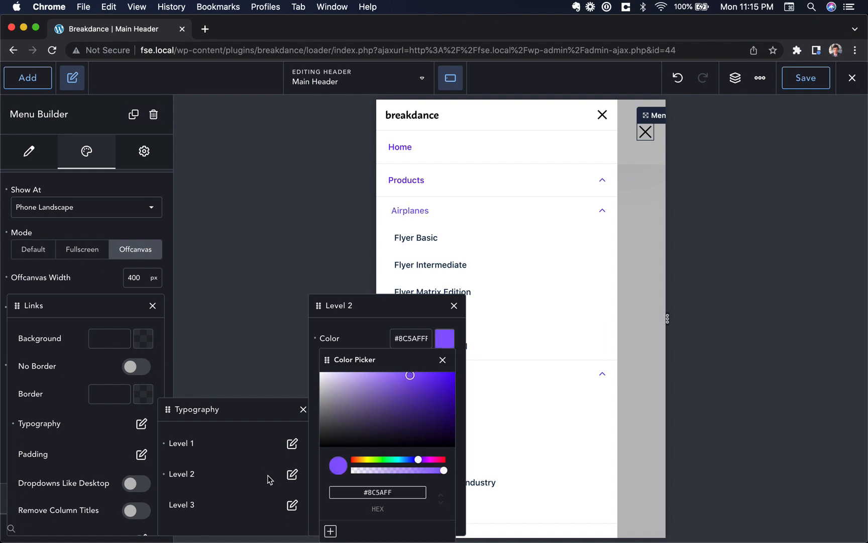
Step: Set the Level 3 typography color of the mobile menu links to pale purple #A086DE
{"action": "left_click", "coordinate": [292, 504]}
{"action": "left_click", "coordinate": [444, 338]}
{"action": "left_click", "coordinate": [397, 396]}
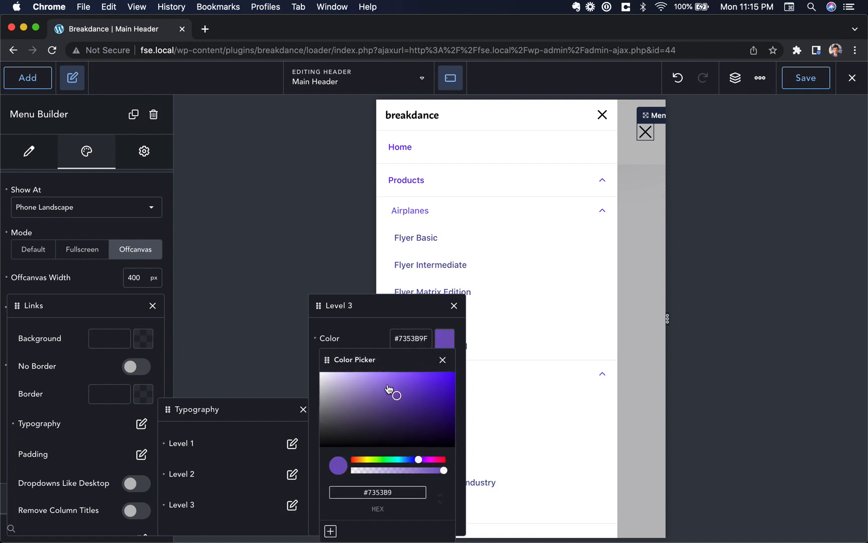
{"action": "left_click_drag", "start_coordinate": [388, 388], "coordinate": [376, 386]}
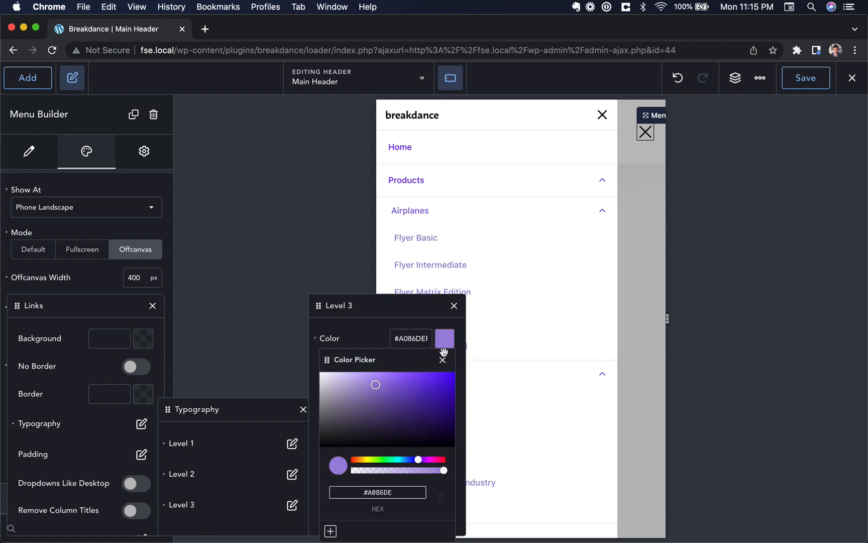
{"action": "left_click", "coordinate": [444, 352]}
{"action": "left_click", "coordinate": [453, 306]}
Step: Check the mobile menu accordions by collapsing Products and toggling the other submenus, and close the off-canvas menu
{"action": "left_click", "coordinate": [602, 179]}
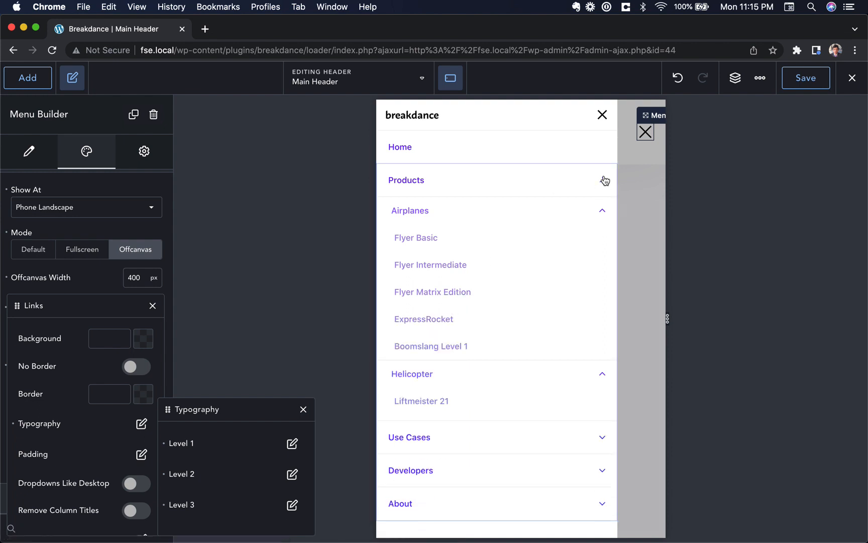
{"action": "left_click", "coordinate": [603, 221]}
{"action": "left_click", "coordinate": [602, 221]}
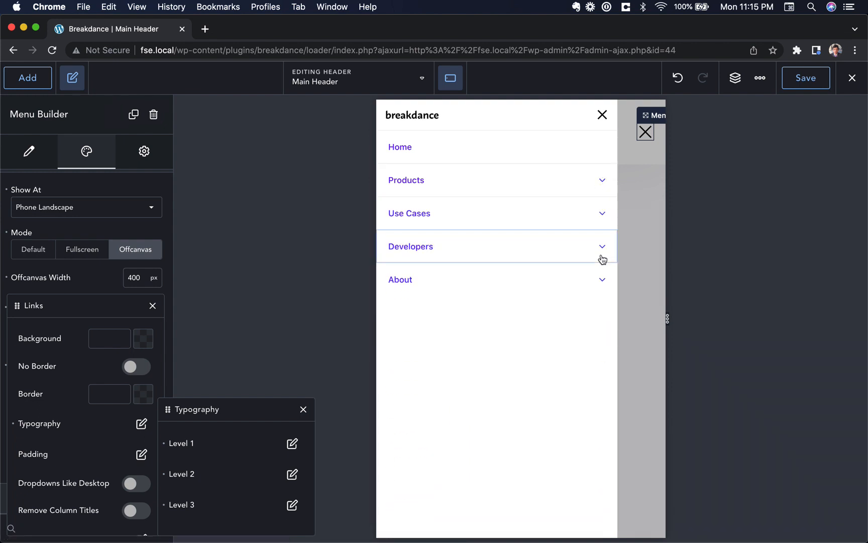
{"action": "left_click", "coordinate": [601, 255]}
{"action": "left_click", "coordinate": [601, 255]}
{"action": "left_click", "coordinate": [602, 281]}
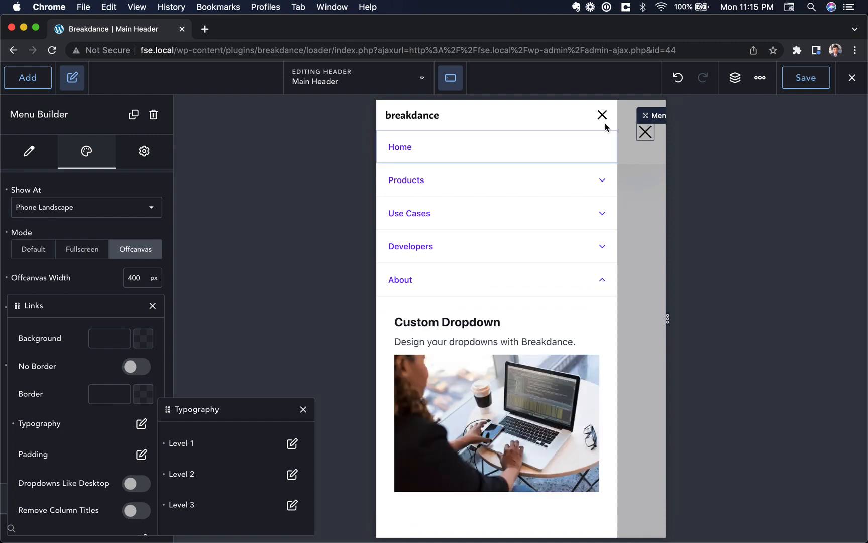
{"action": "left_click", "coordinate": [602, 115]}
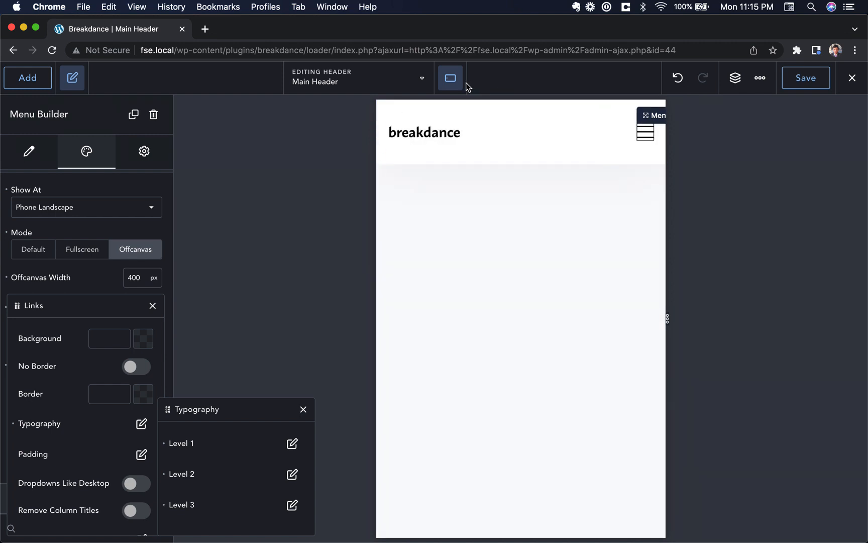
Step: Switch the preview back to desktop size and save the header
{"action": "left_click", "coordinate": [450, 80]}
{"action": "left_click", "coordinate": [484, 111]}
{"action": "left_click", "coordinate": [670, 112]}
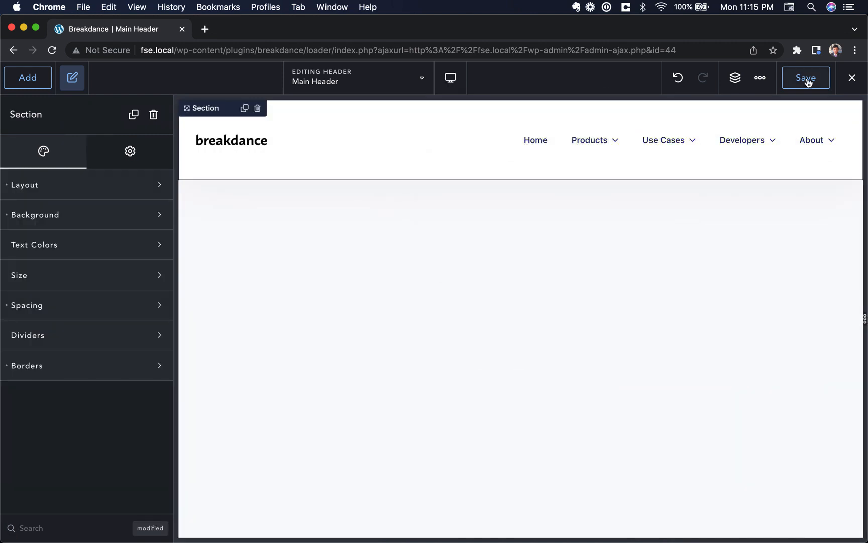
Step: Exit the builder to WordPress and view the Sample Page on the live site
{"action": "left_click", "coordinate": [861, 78]}
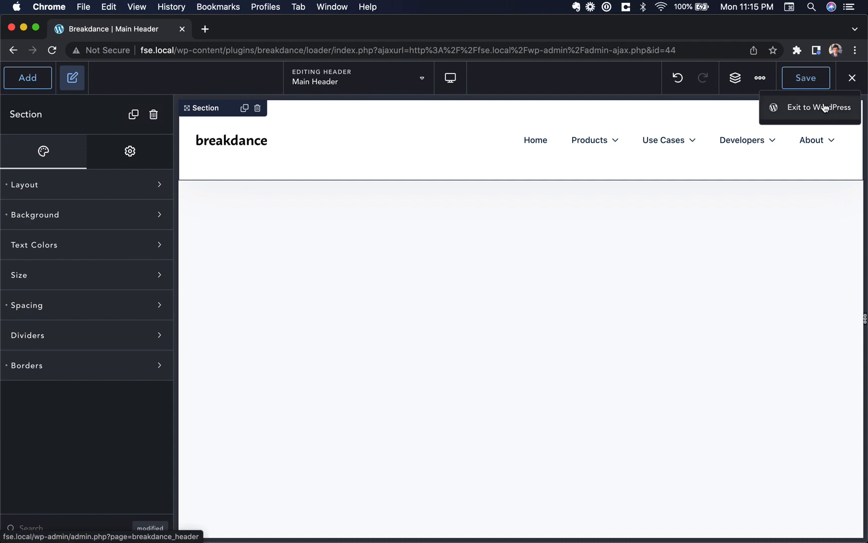
{"action": "left_click", "coordinate": [826, 108]}
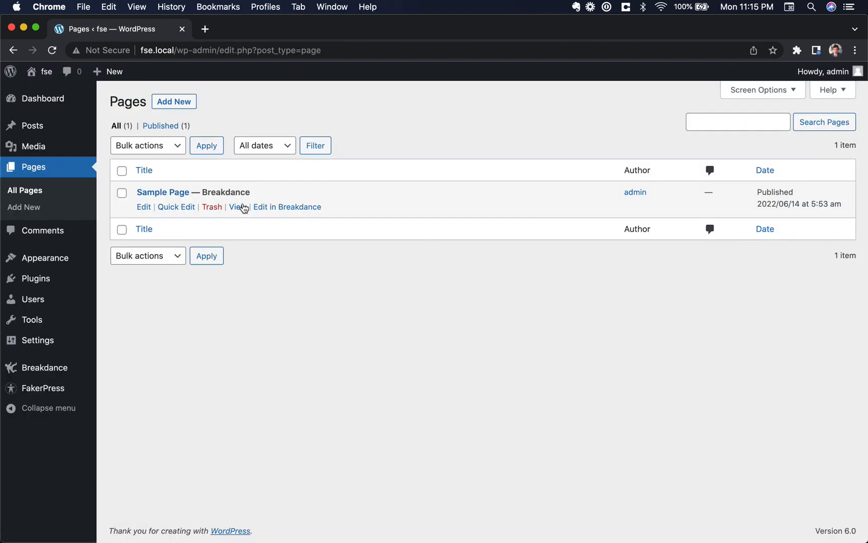
{"action": "left_click", "coordinate": [237, 208]}
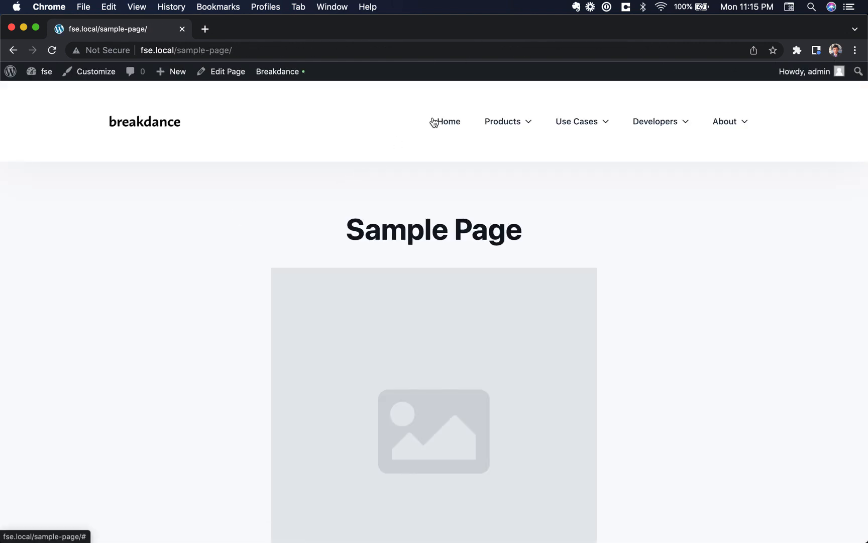
Step: Test keyboard navigation by opening the Products dropdown and moving the focus through its Airplanes and Helicopter links
{"action": "key", "text": "Tab"}
{"action": "key", "text": "Tab"}
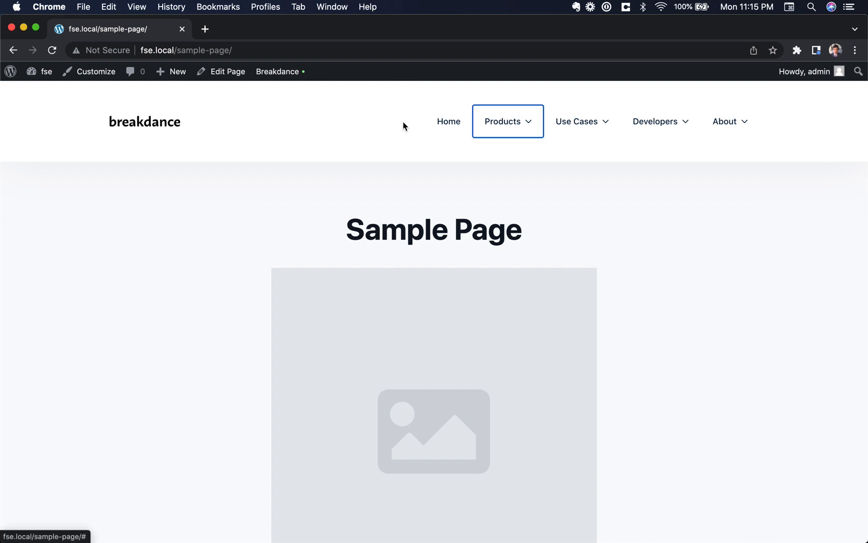
{"action": "key", "text": "Return"}
{"action": "key", "text": "Down"}
{"action": "key", "text": "Up"}
{"action": "key", "text": "Return"}
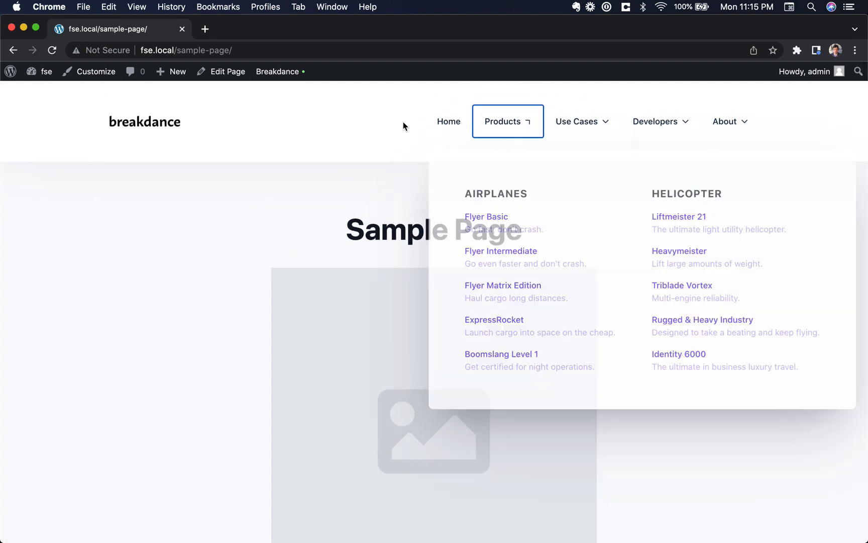
{"action": "key", "text": "Tab"}
{"action": "key", "text": "Tab"}
{"action": "key", "text": "Tab"}
{"action": "key", "text": "Tab"}
{"action": "key", "text": "Tab"}
{"action": "key", "text": "Tab"}
{"action": "key", "text": "Tab"}
{"action": "key", "text": "Tab"}
{"action": "key", "text": "Tab"}
{"action": "key", "text": "Tab"}
{"action": "key", "text": "Tab"}
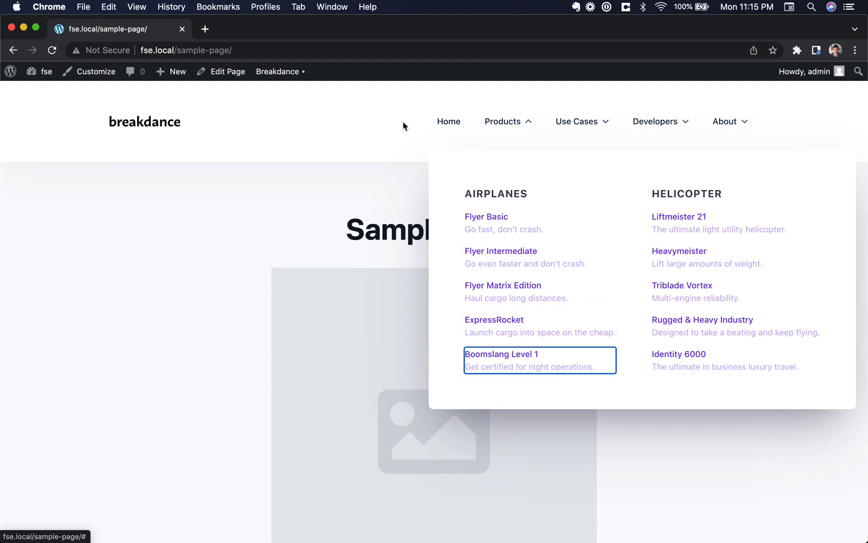
Step: Open the Use Cases dropdown by keyboard and move the focus through its links to the Developers item
{"action": "key", "text": "Return"}
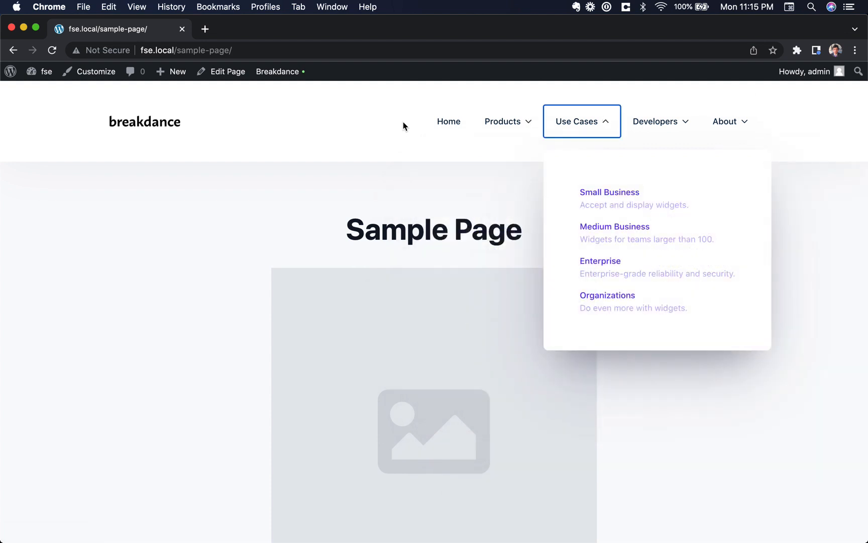
{"action": "key", "text": "Return"}
{"action": "key", "text": "Return"}
{"action": "key", "text": "Tab"}
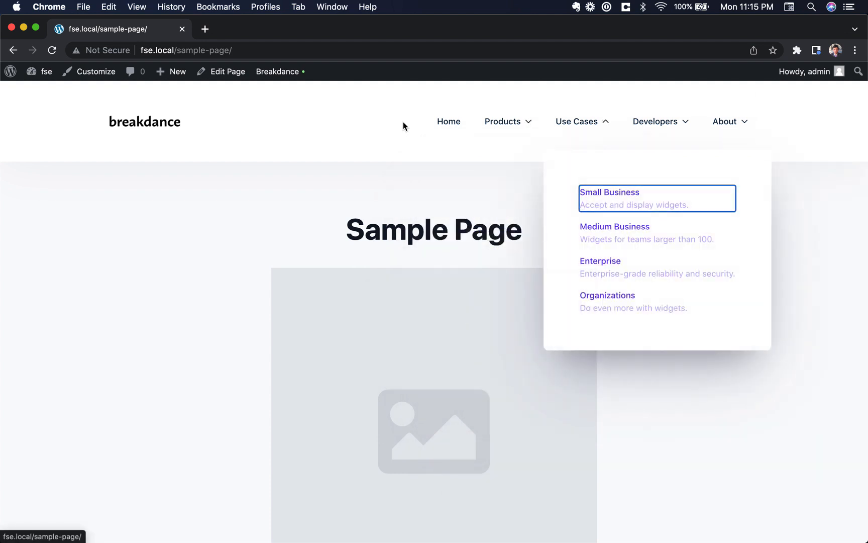
{"action": "scroll", "coordinate": [403, 122], "scroll_direction": "down", "scroll_amount": 4}
{"action": "scroll", "coordinate": [403, 122], "scroll_direction": "up", "scroll_amount": 3}
{"action": "scroll", "coordinate": [403, 125], "scroll_direction": "up", "scroll_amount": 1}
{"action": "key", "text": "Tab"}
{"action": "key", "text": "Tab"}
{"action": "key", "text": "Tab"}
{"action": "key", "text": "Tab"}
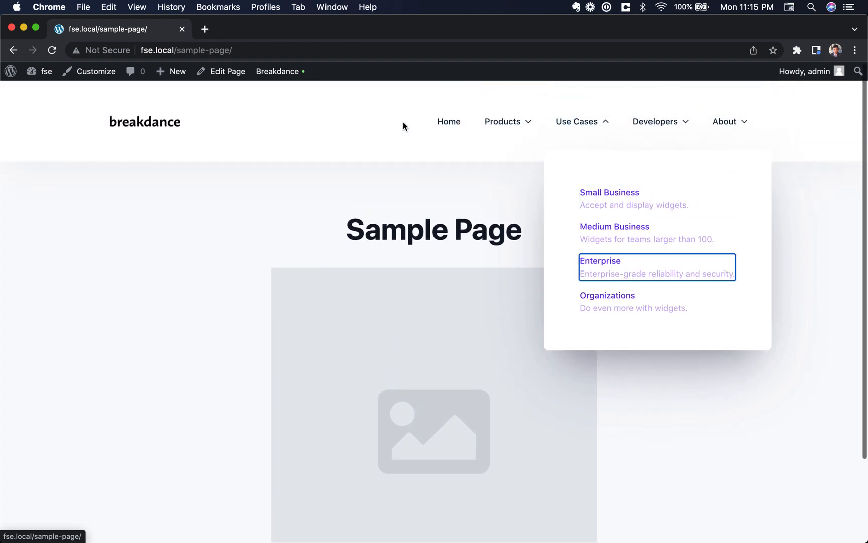
Step: Open the Developers dropdown by keyboard and move the focus through its Documentation and Developer Community links
{"action": "key", "text": "Return"}
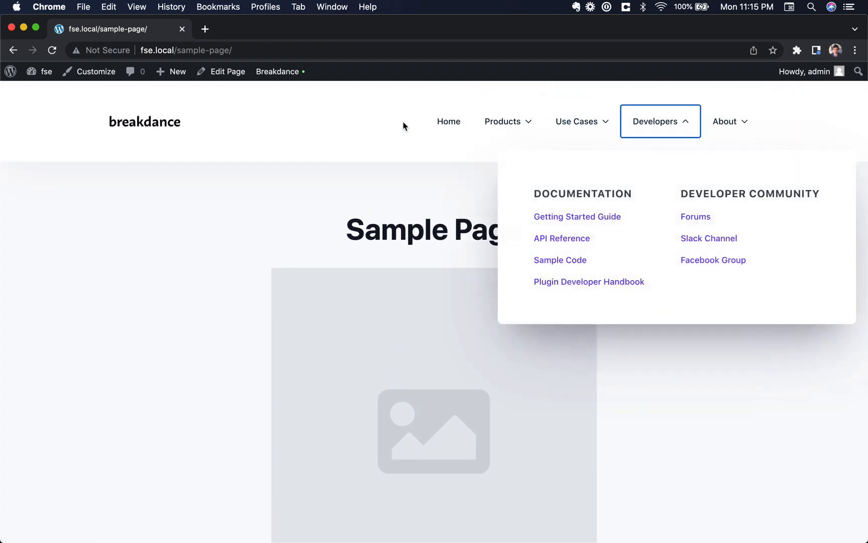
{"action": "key", "text": "Tab"}
{"action": "key", "text": "Tab"}
{"action": "key", "text": "Tab"}
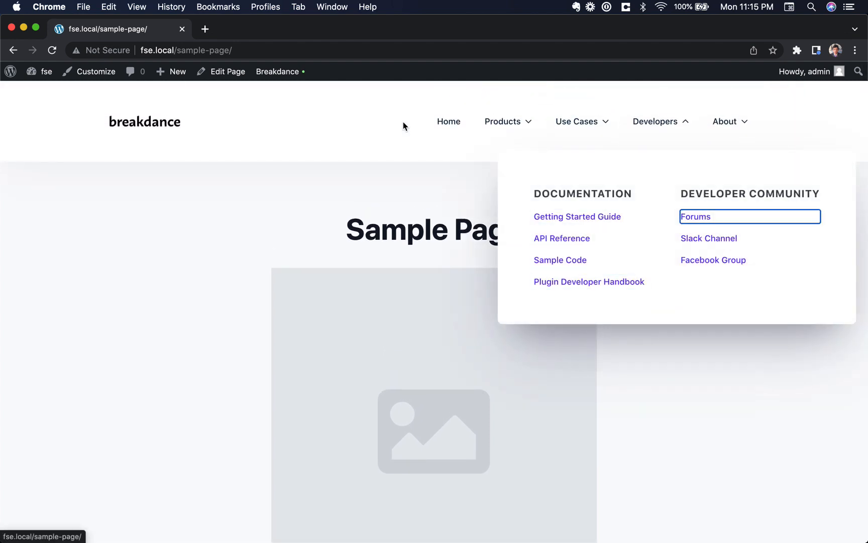
{"action": "key", "text": "Tab"}
{"action": "key", "text": "Tab"}
{"action": "key", "text": "Tab"}
Step: Open the About custom dropdown by keyboard and toggle it repeatedly to check its open and close animation
{"action": "key", "text": "Return"}
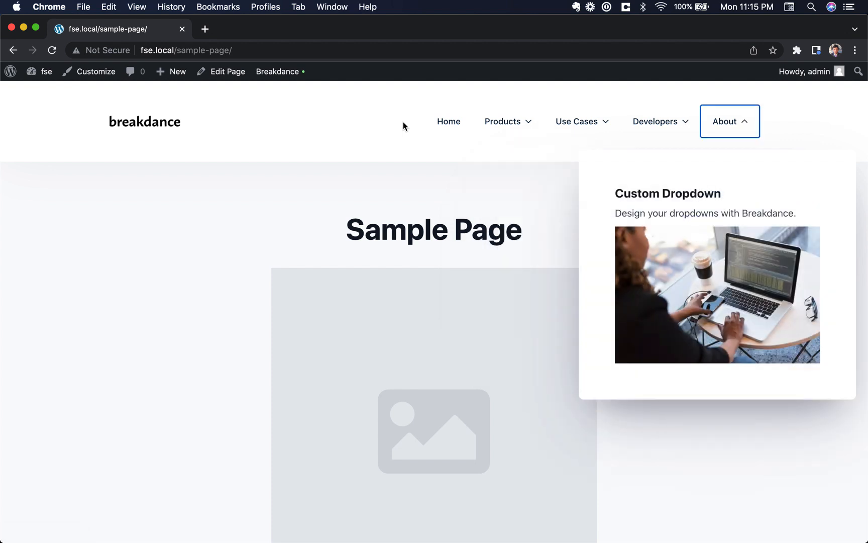
{"action": "key", "text": "Return"}
{"action": "key", "text": "Return"}
{"action": "key", "text": "Return"}
{"action": "key", "text": "Return"}
{"action": "key", "text": "Return"}
{"action": "key", "text": "Return"}
{"action": "key", "text": "Return"}
{"action": "key", "text": "Return"}
{"action": "key", "text": "Return"}
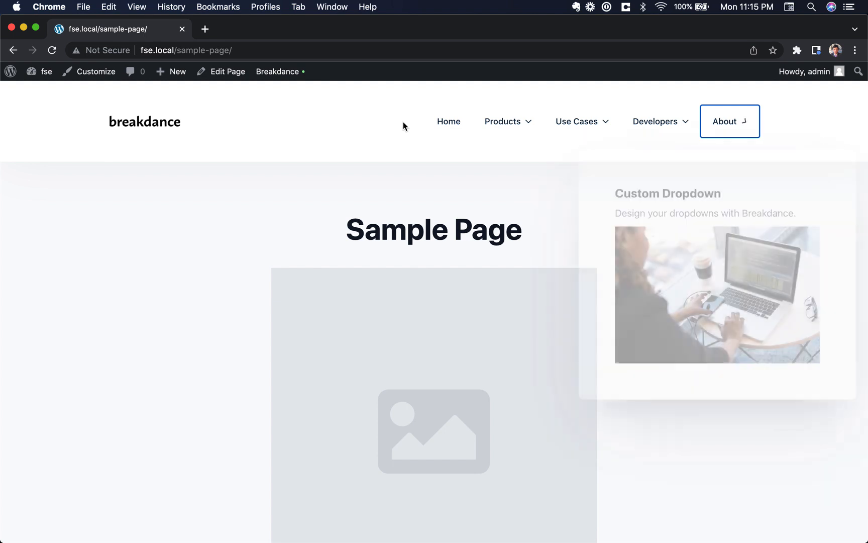
Step: Check with the pointer how the dropdowns switch between Products, Use Cases, Developers and About
{"action": "left_click", "coordinate": [352, 159]}
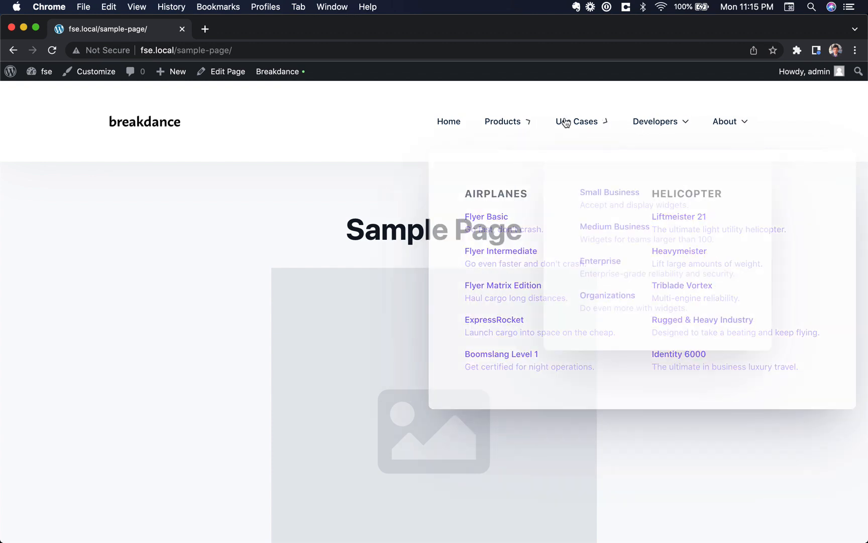
{"action": "mouse_move", "coordinate": [736, 123]}
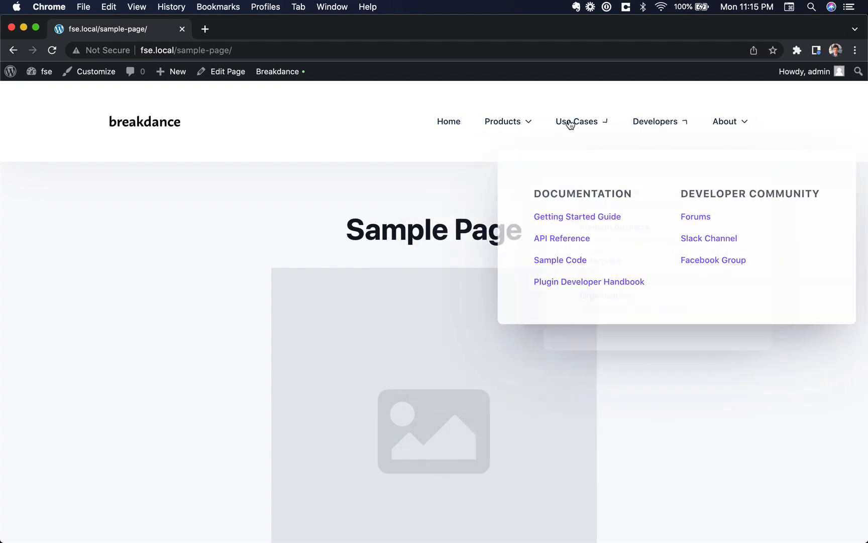
{"action": "mouse_move", "coordinate": [292, 72]}
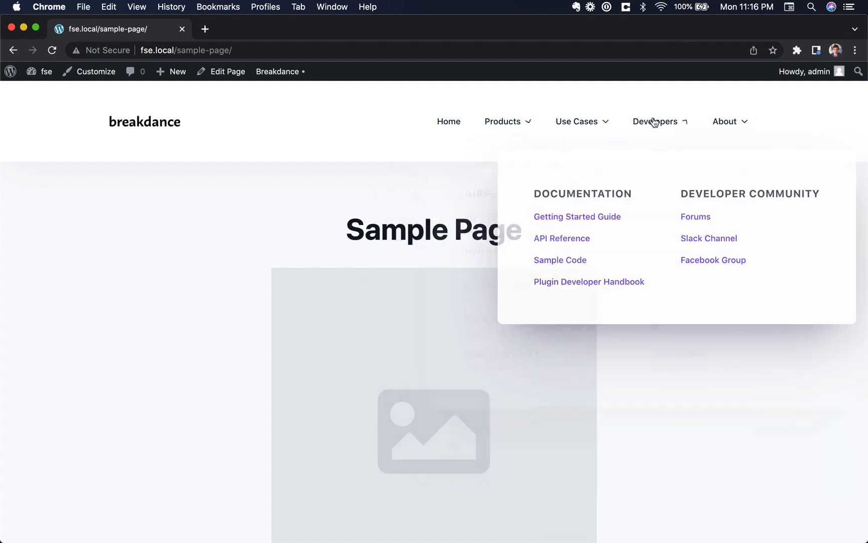
{"action": "mouse_move", "coordinate": [487, 126]}
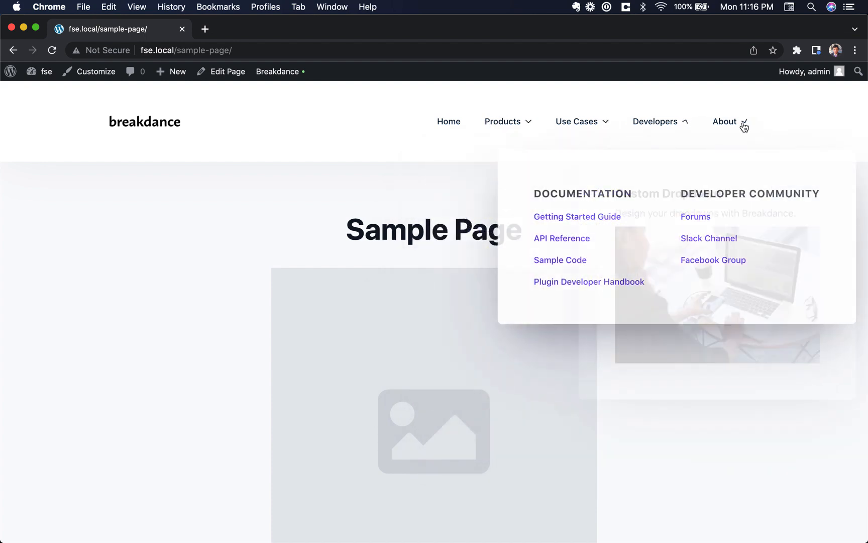